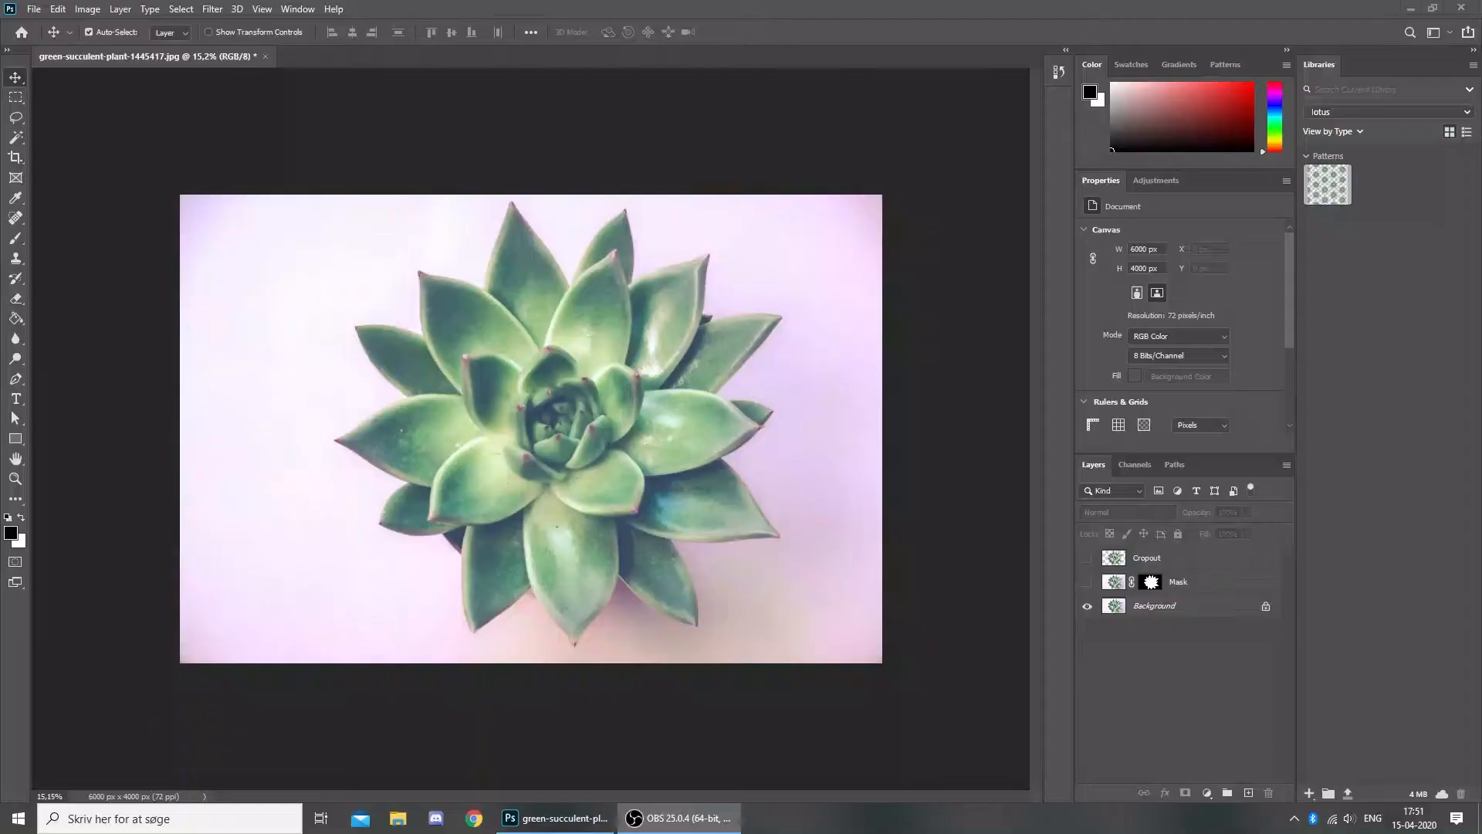
- Bring Photoshop forward and select the Background, Mask and Cropout layers in turn
left_click(440, 467)
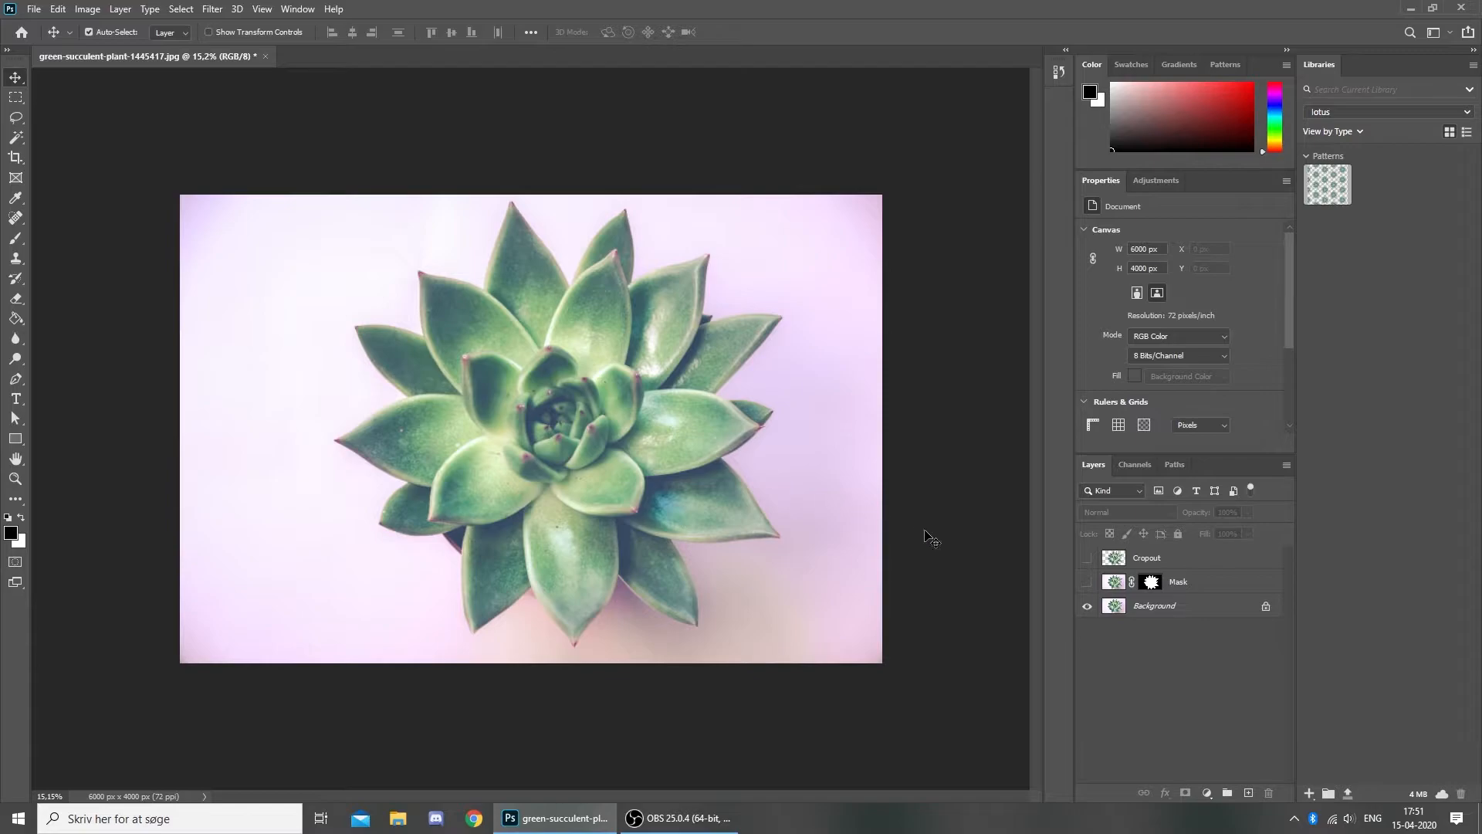
left_click(1219, 613)
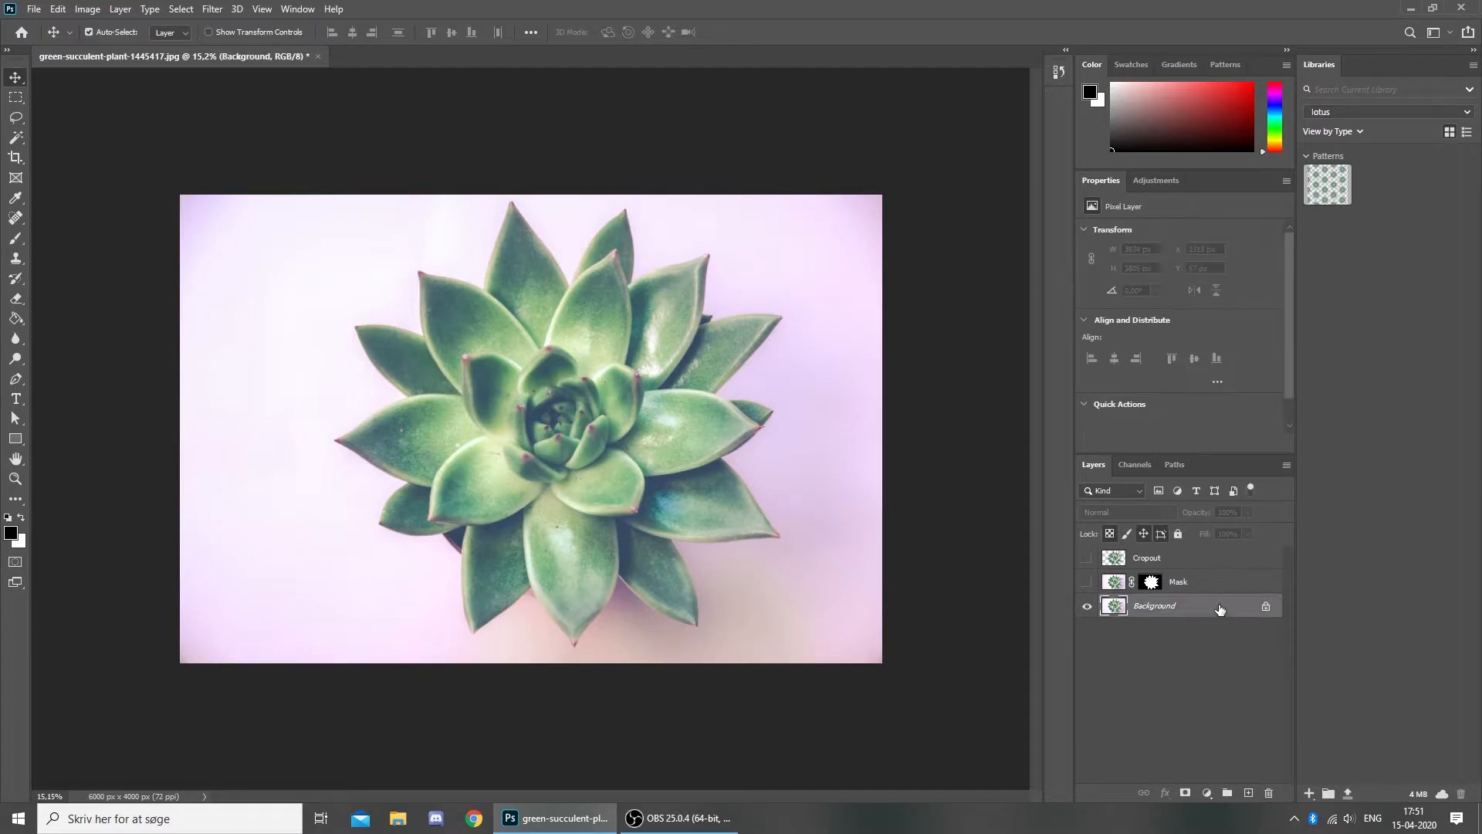
left_click(1213, 584)
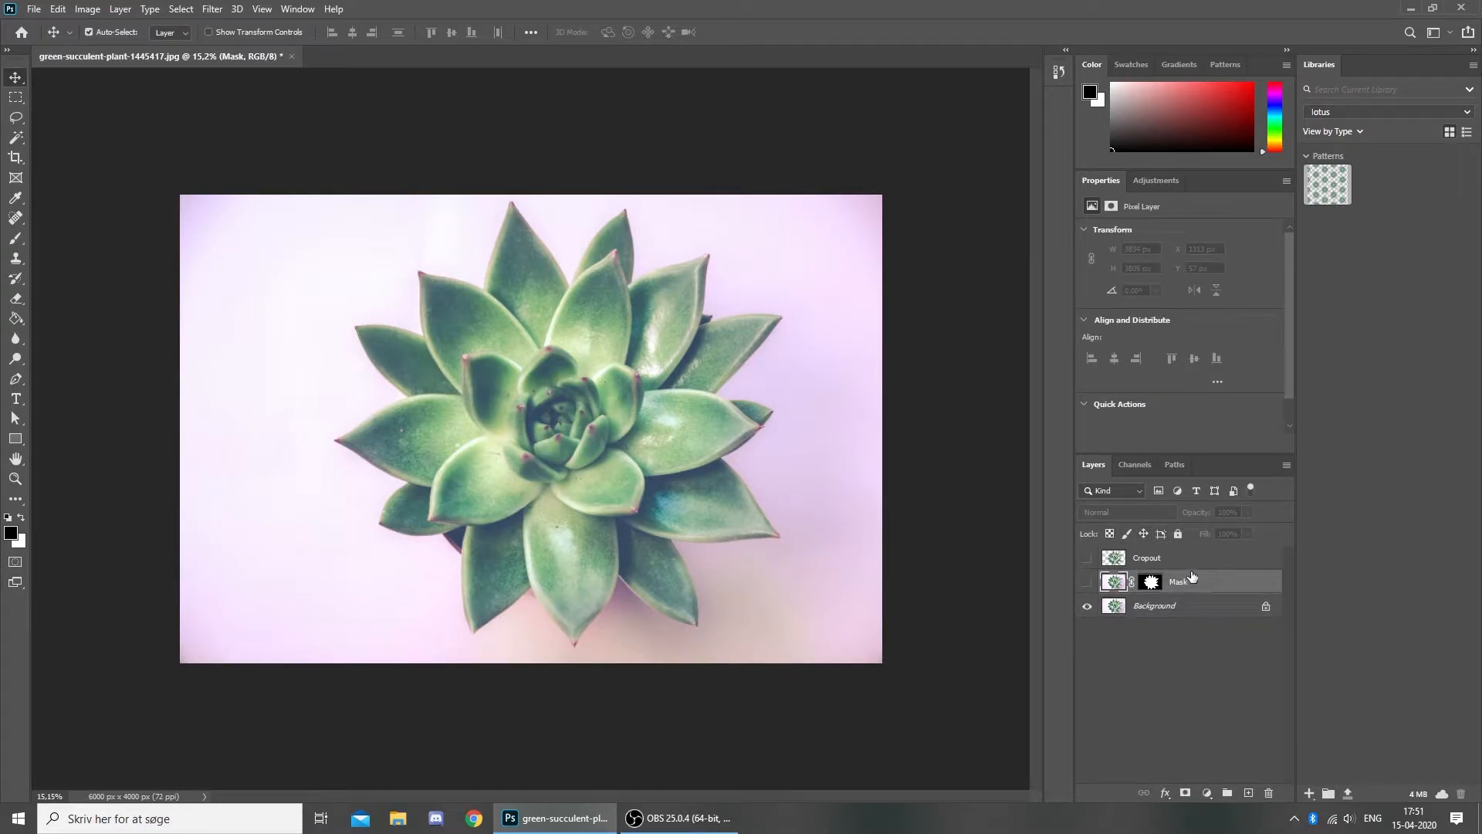
left_click(1193, 560)
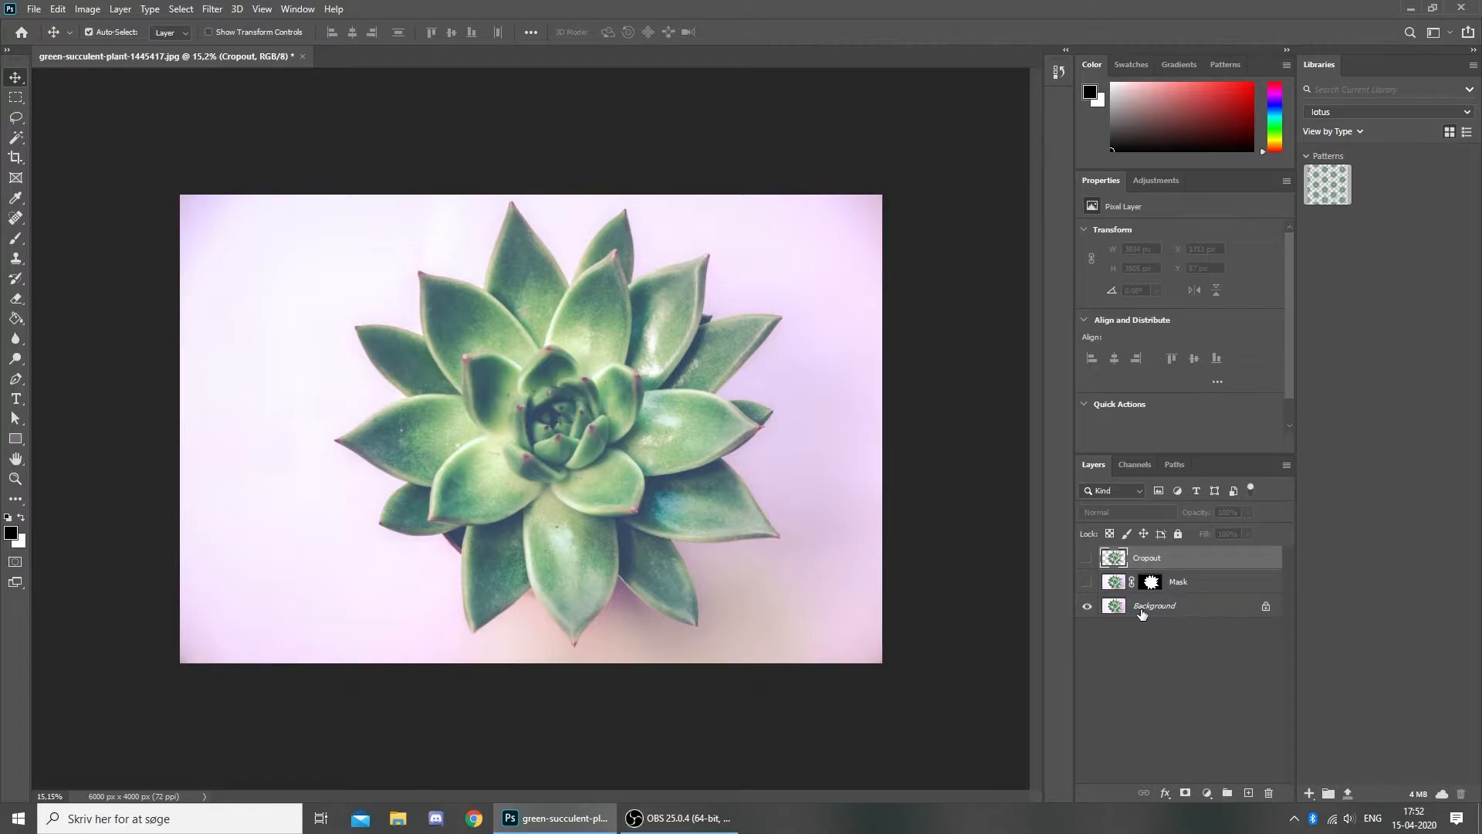
- Hide the pink Background layer, then preview and hide the Mask layer's cut-out succulent
left_click(1087, 609)
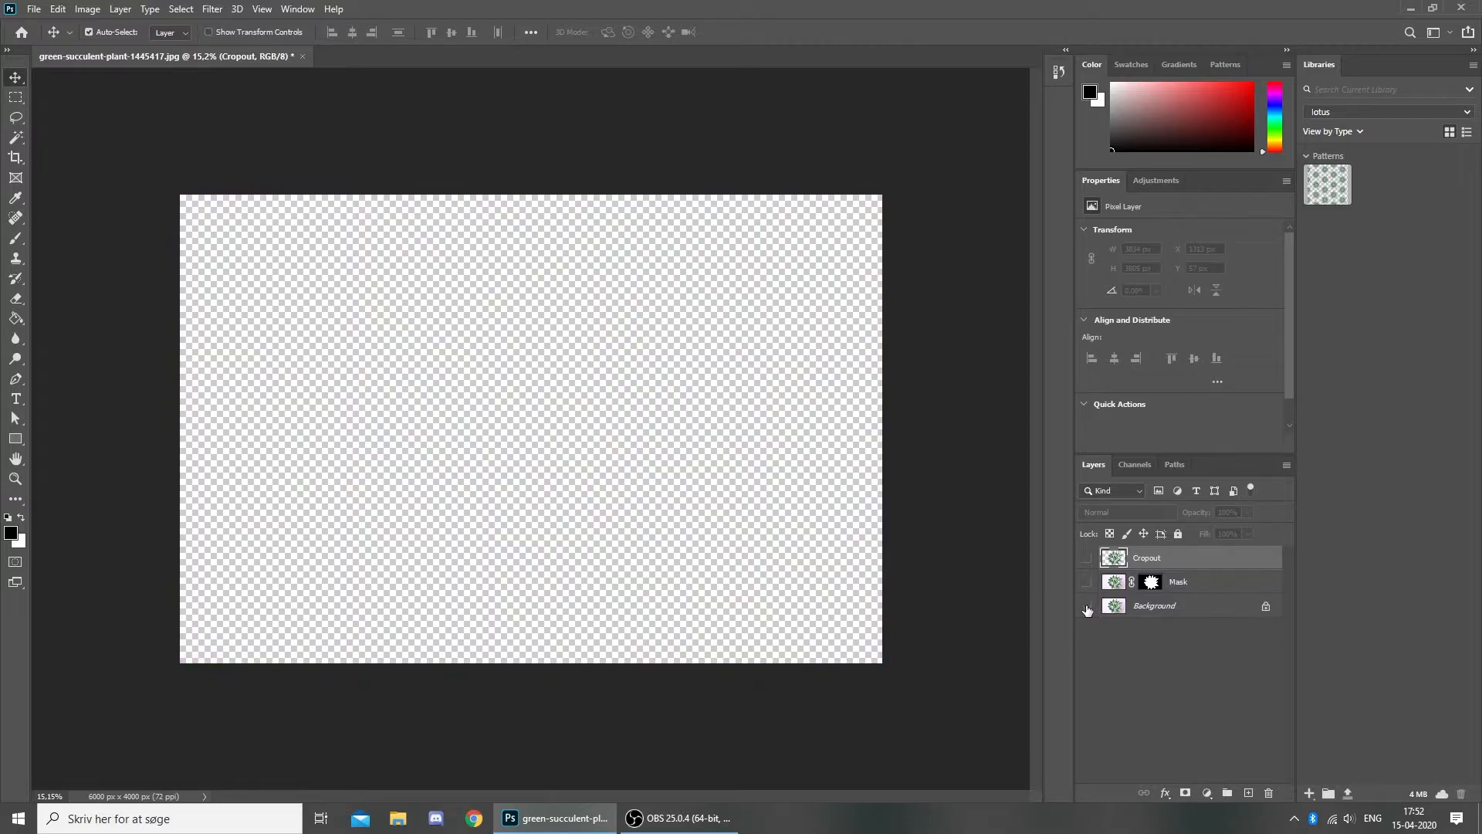
left_click(1183, 581)
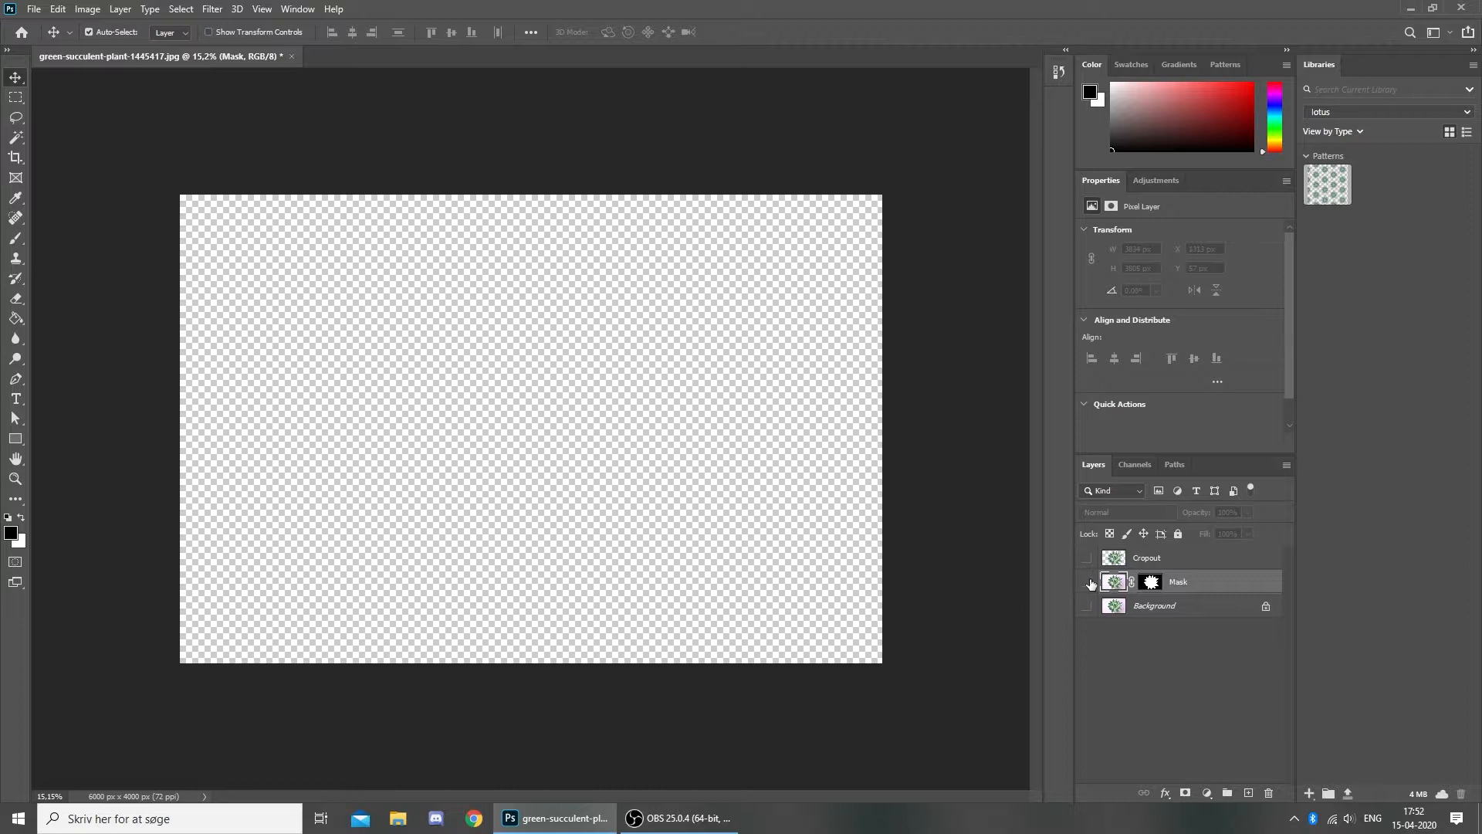
left_click(1087, 581)
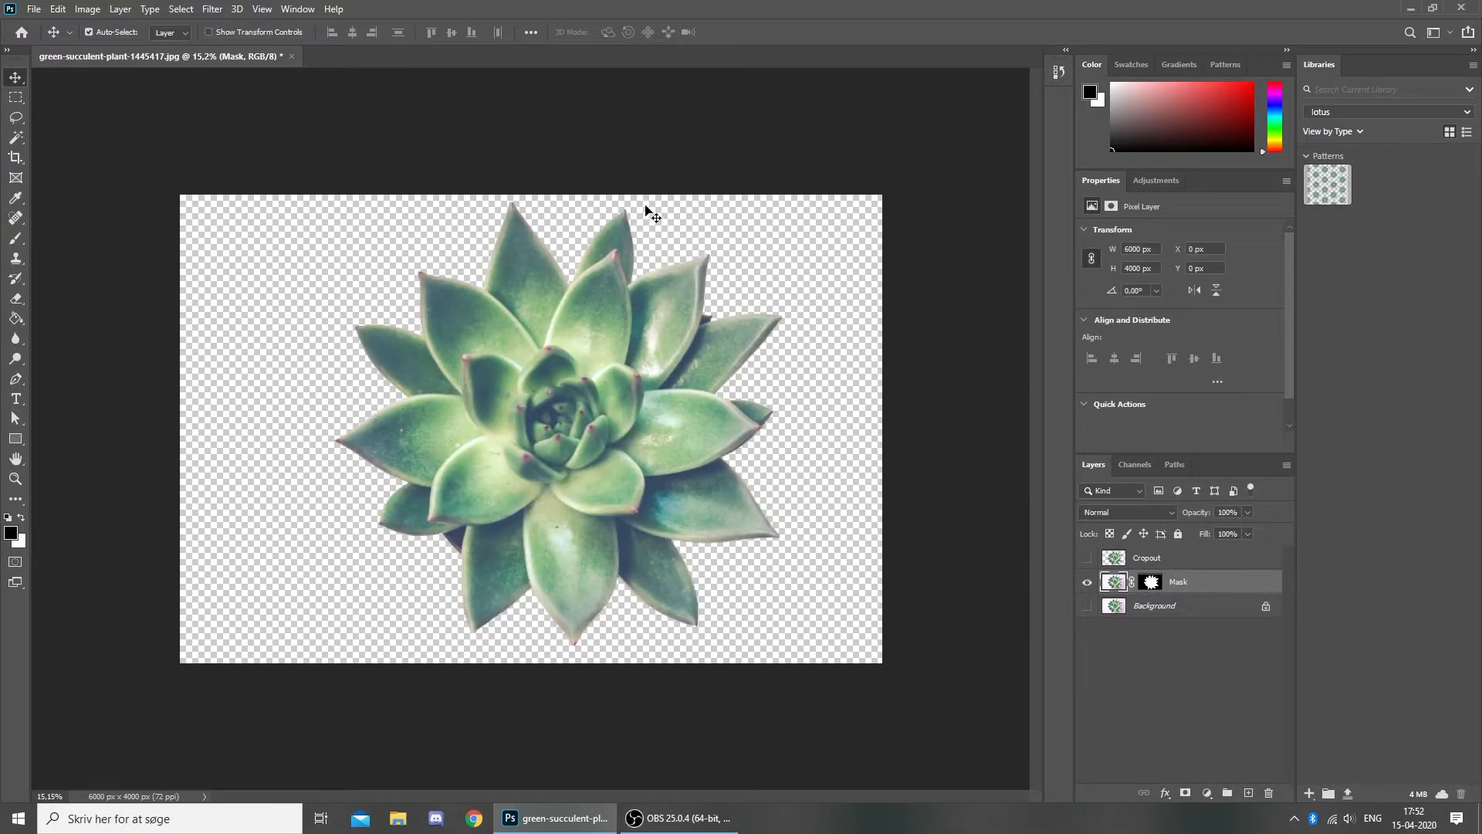
left_click(1087, 582)
- Show the Cropout layer's cut-out for comparison, then hide it as well
left_click(1170, 557)
left_click(1087, 557)
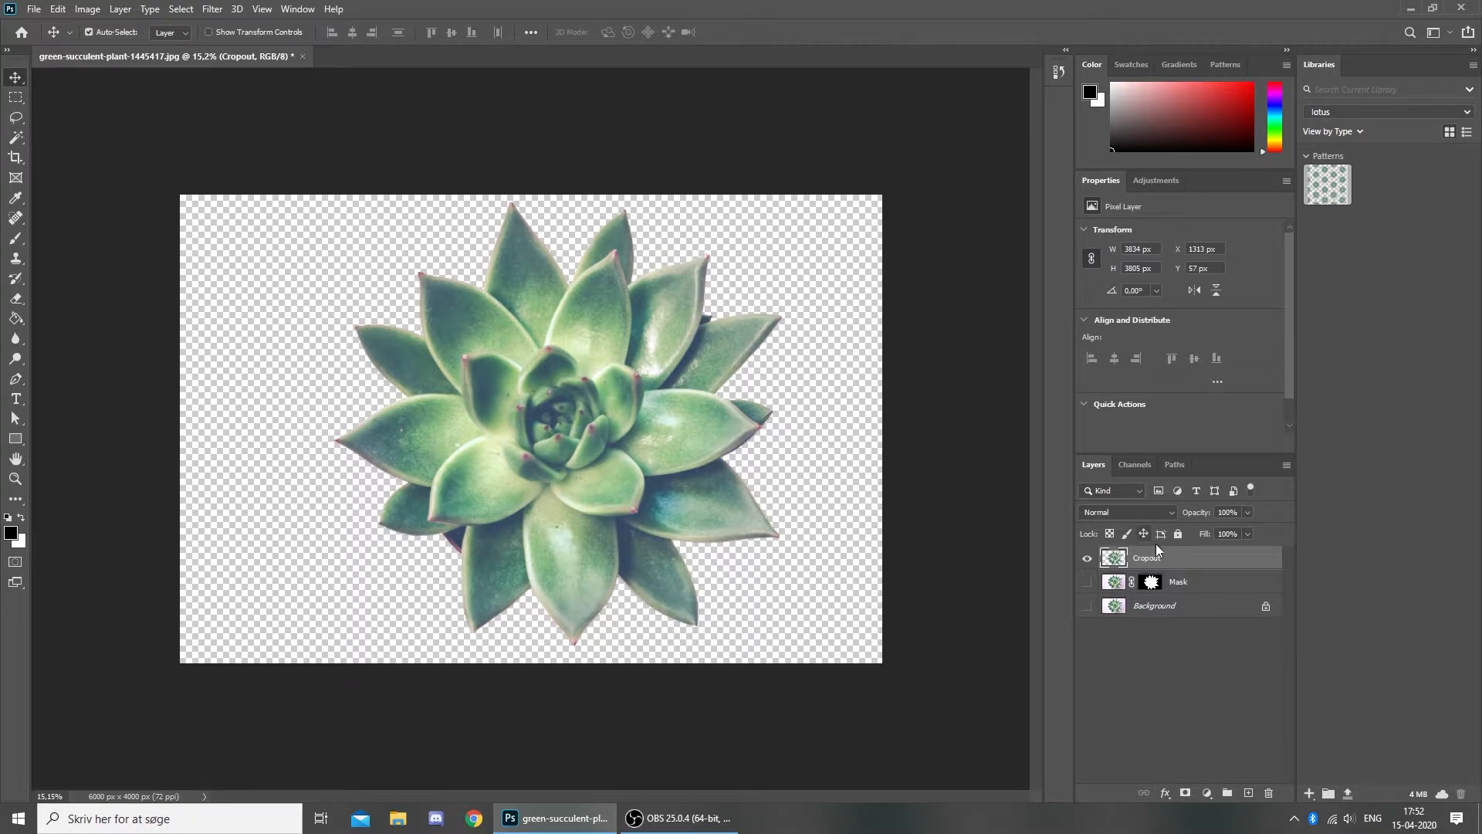
left_click(1192, 583)
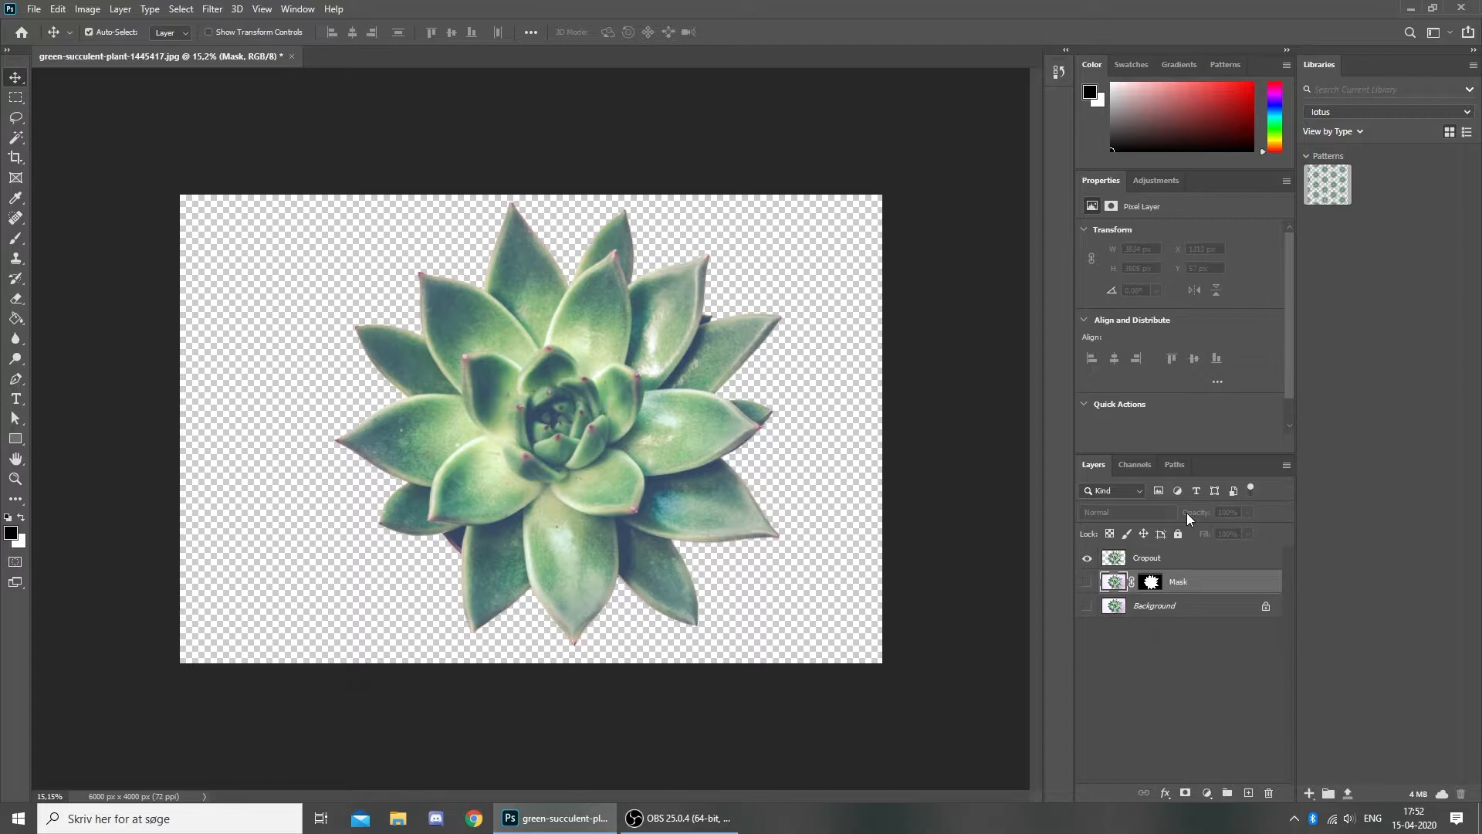
left_click(1086, 558)
left_click(1148, 559)
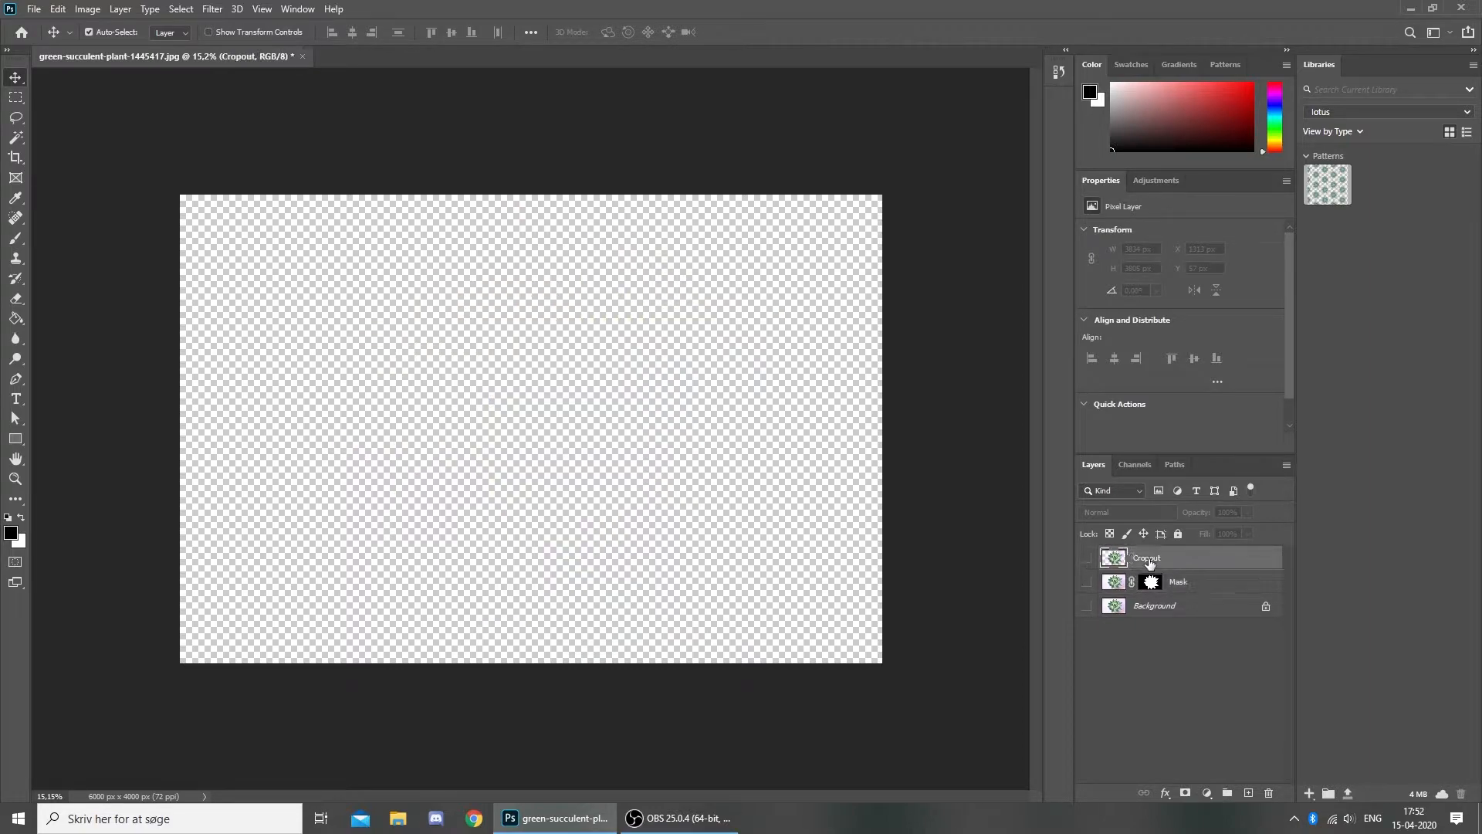
- Delete the Cropout layer and make the Mask layer's cut-out succulent visible
left_click(1269, 792)
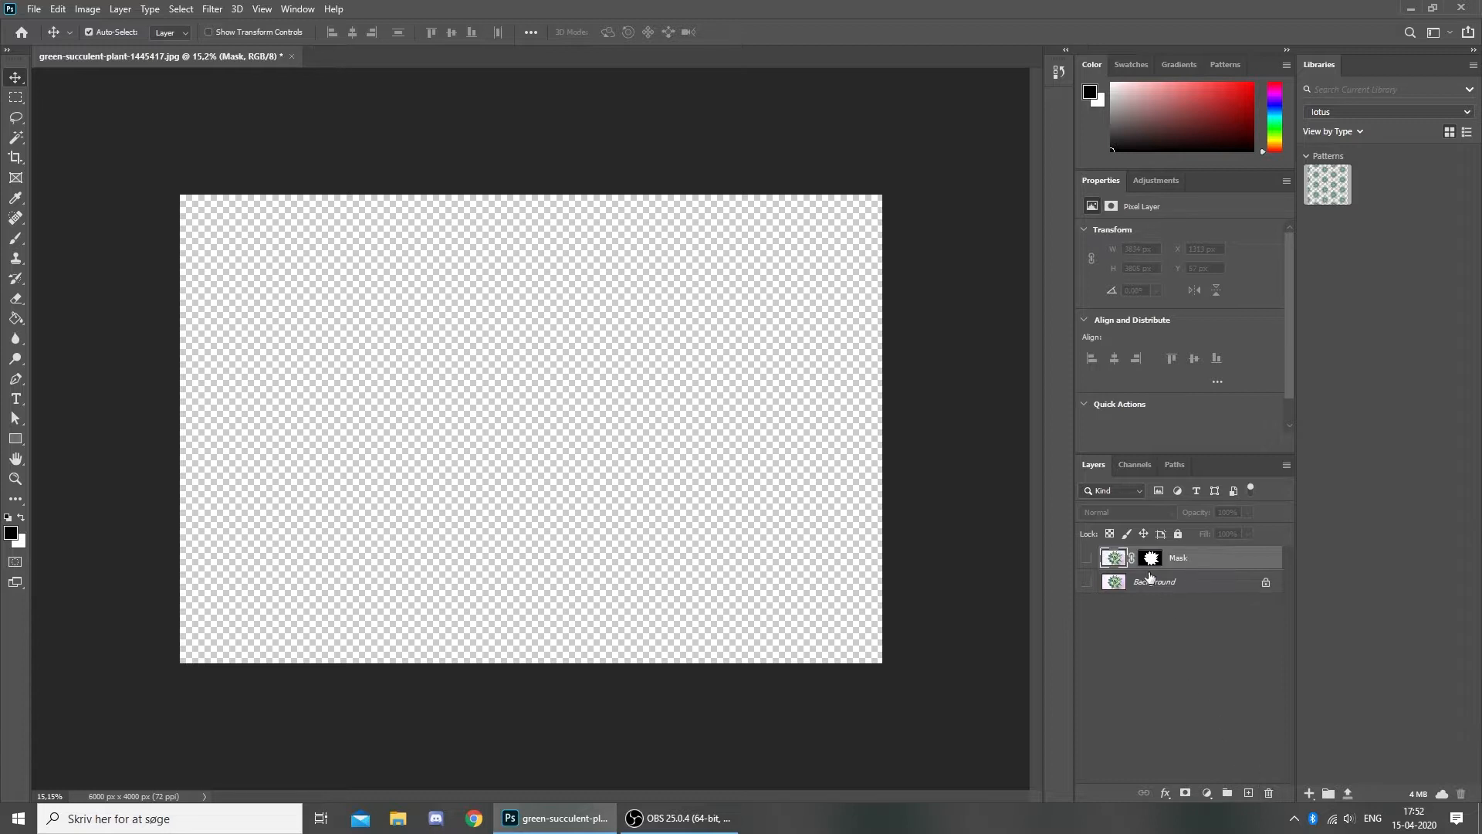
left_click(1087, 557)
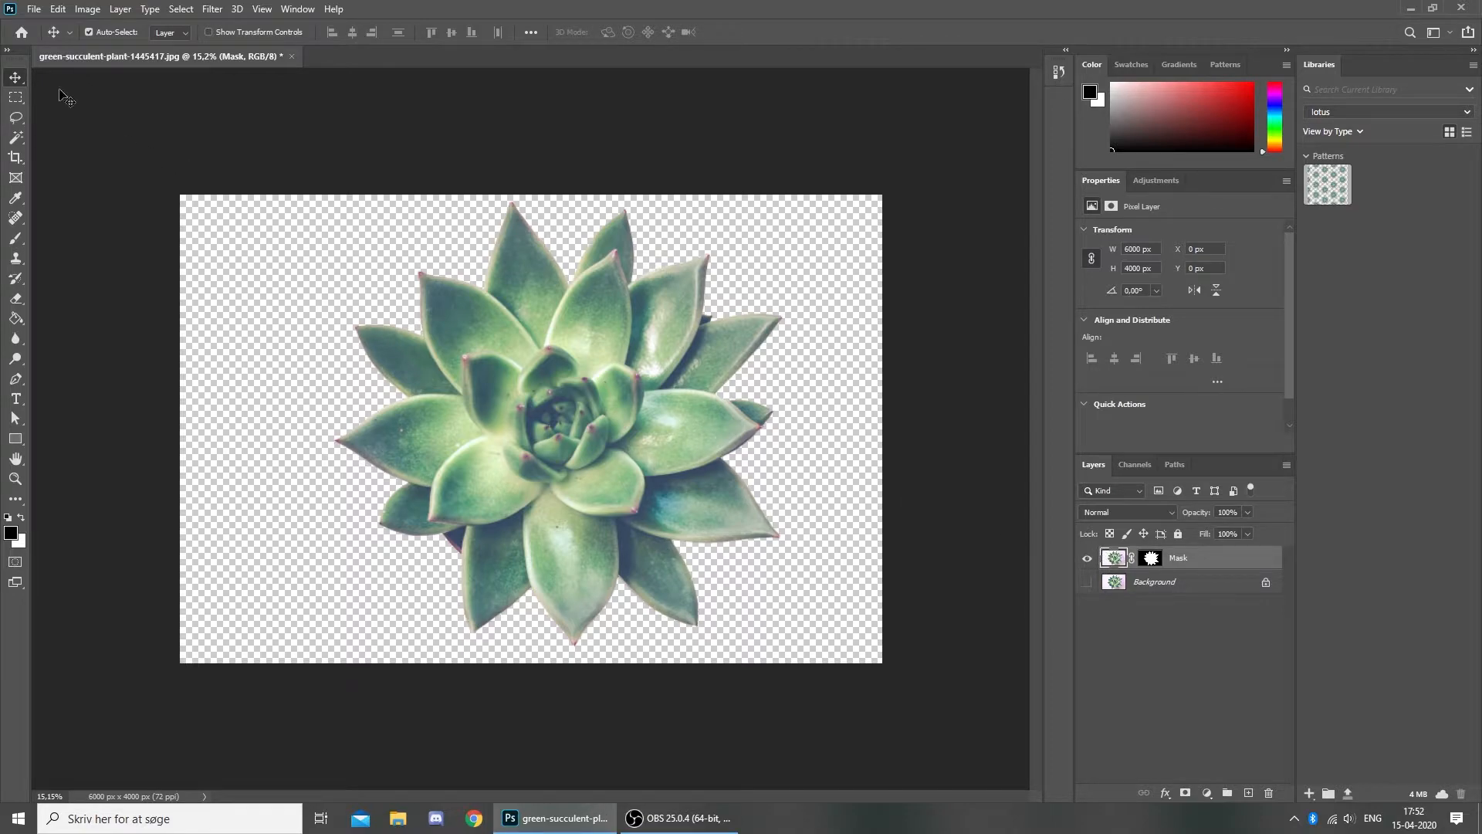
left_click(15, 98)
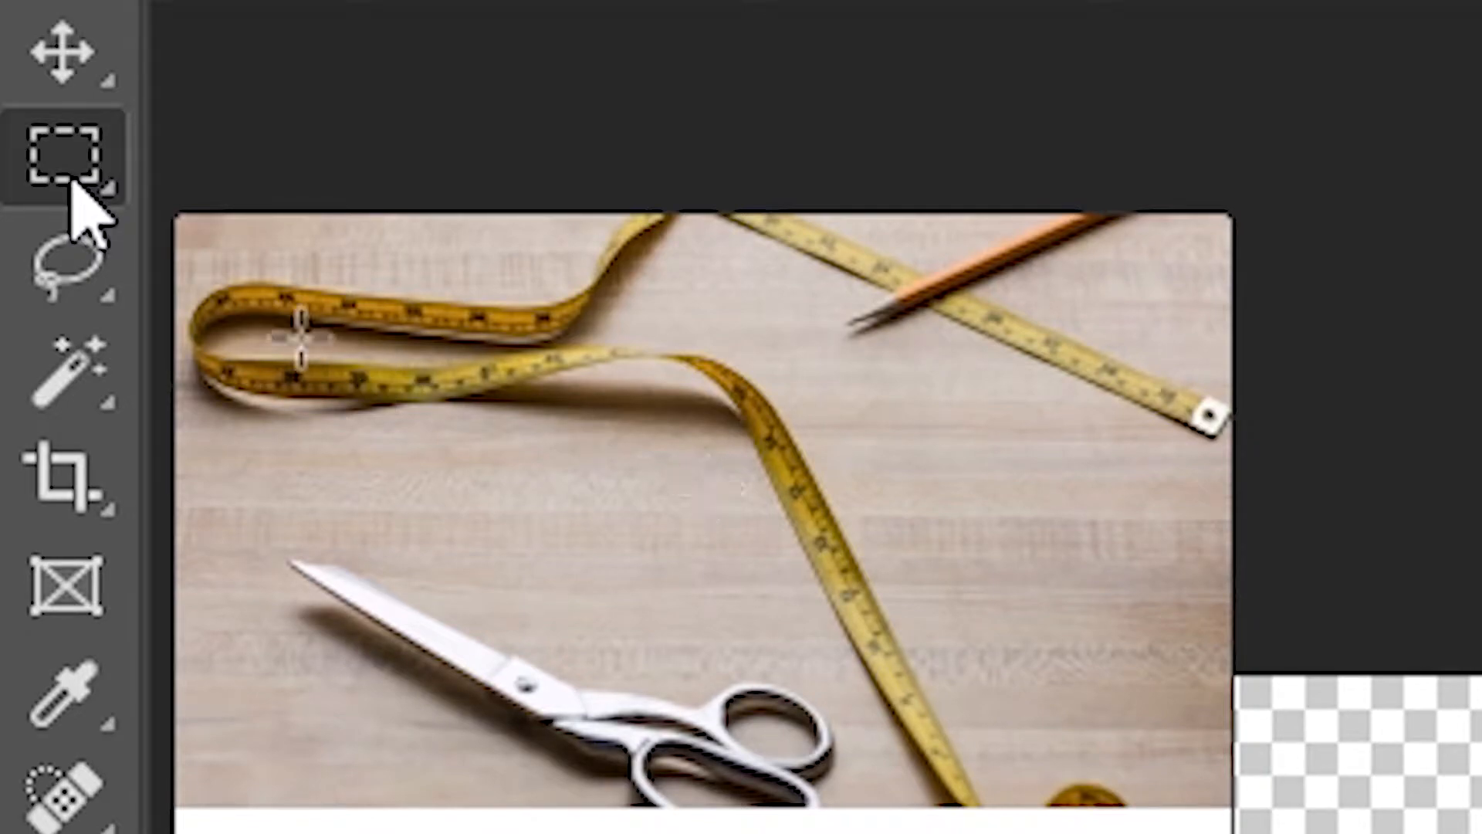
- Draw a rectangular selection on the tape photo, then a lasso selection along a flower's edge
mouse_move(215, 269)
left_mouse_down()
mouse_move(302, 324)
mouse_move(1058, 646)
left_mouse_up()
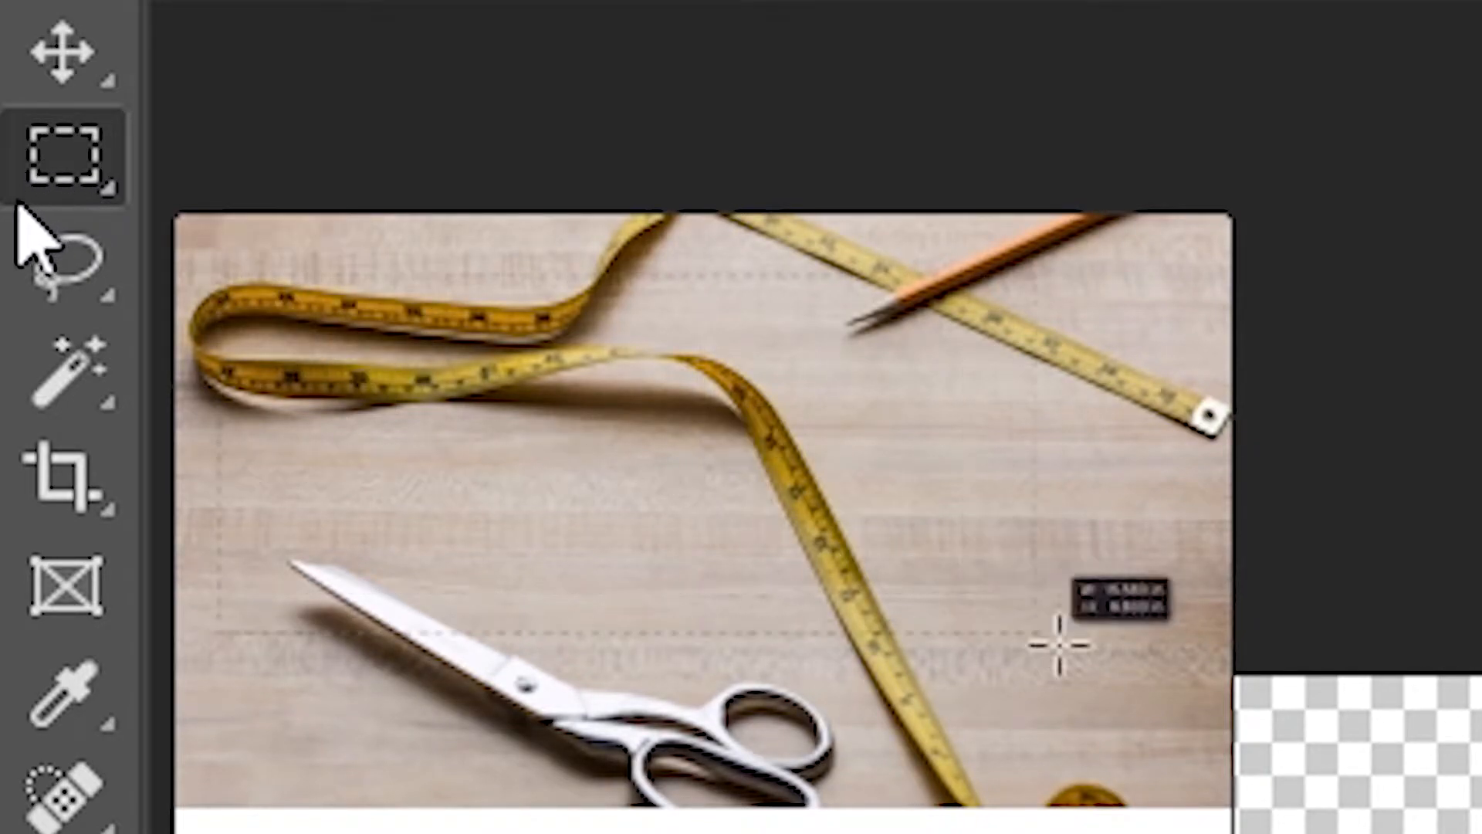
left_click(64, 271)
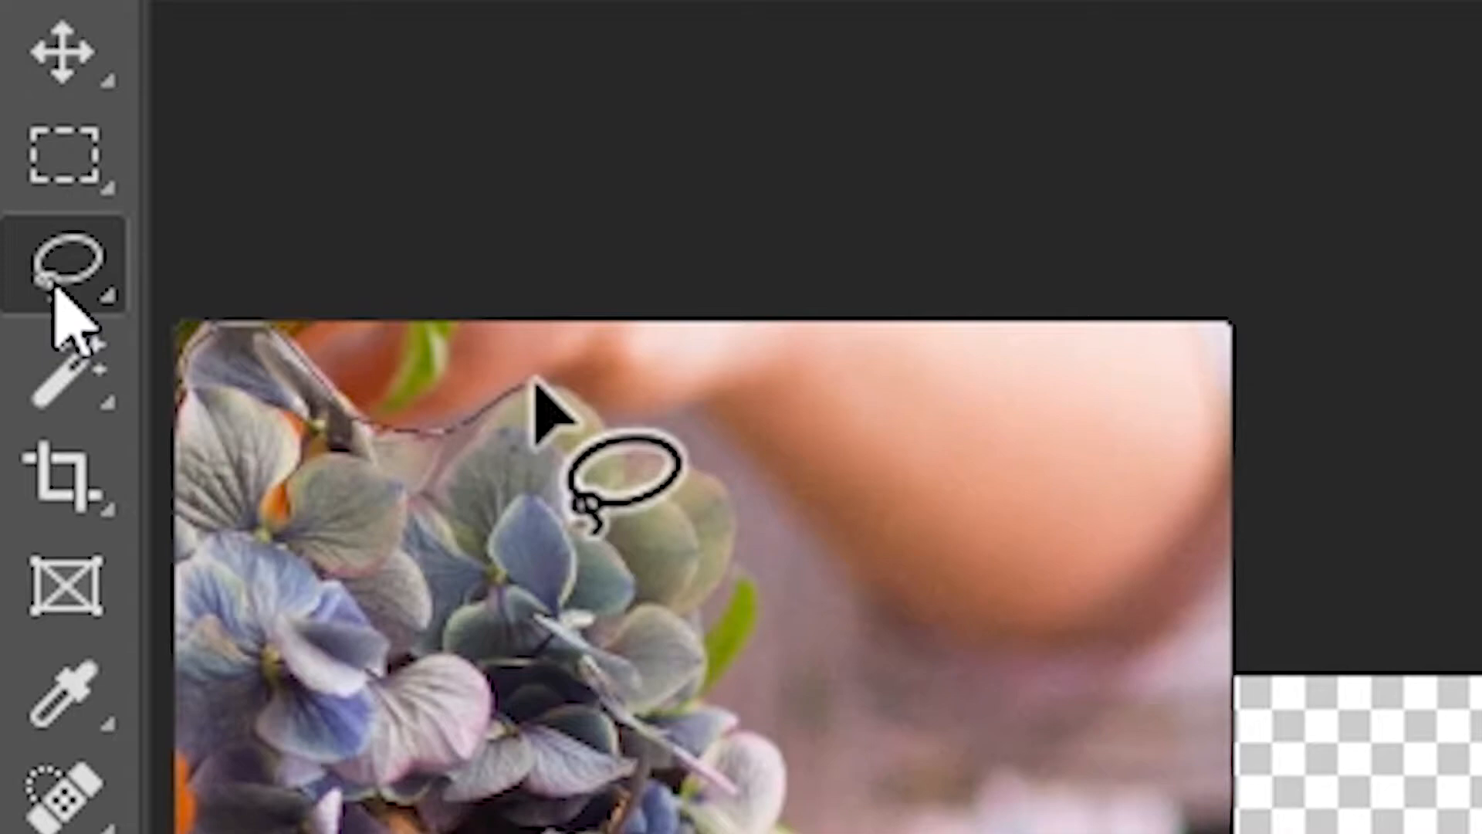
mouse_move(535, 380)
left_mouse_down()
mouse_move(585, 396)
mouse_move(671, 460)
left_mouse_up()
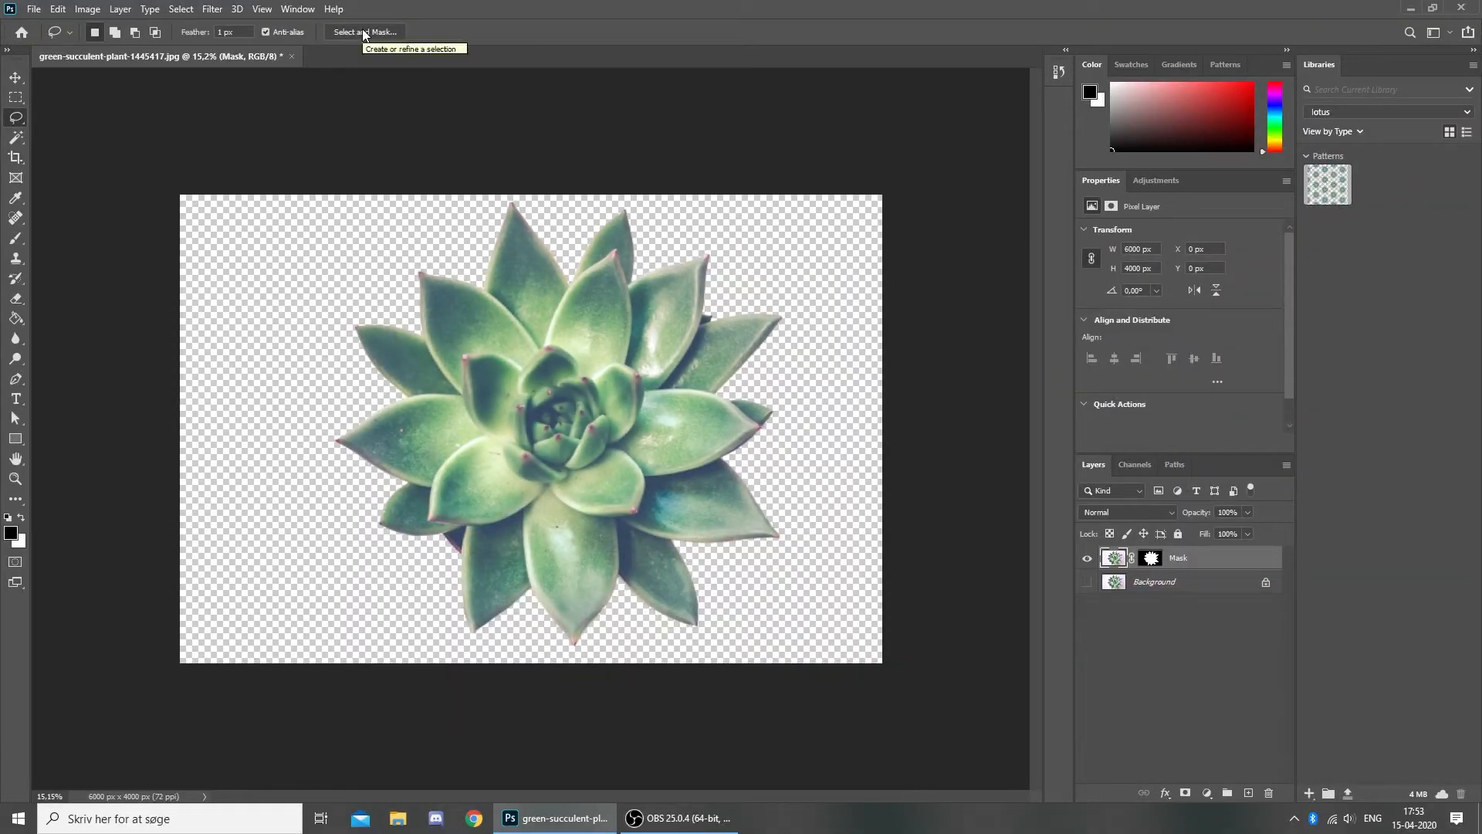
left_click(363, 31)
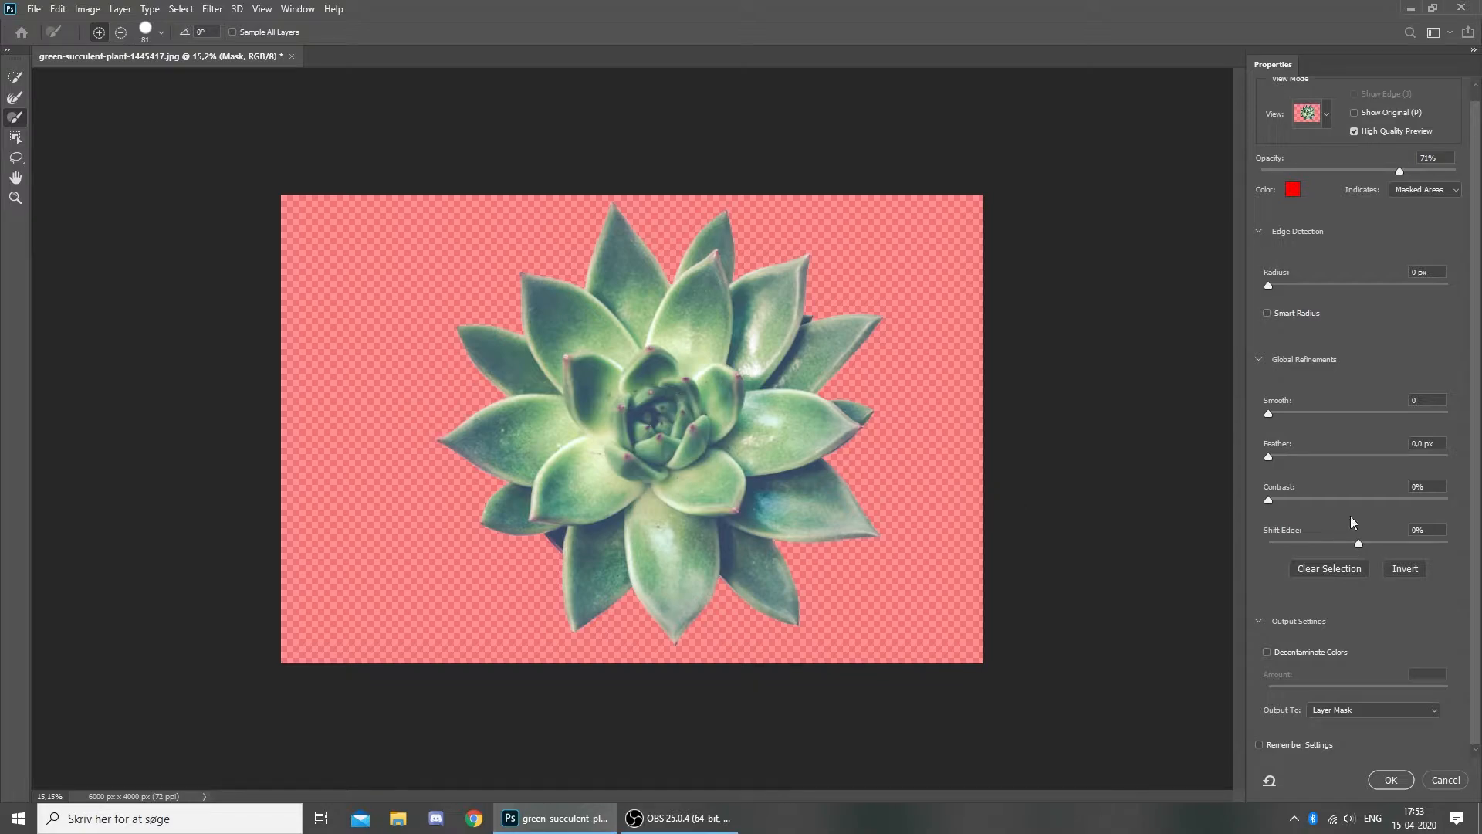
left_click(1258, 620)
mouse_move(1399, 182)
left_mouse_down()
mouse_move(1415, 183)
mouse_move(1287, 185)
mouse_move(1454, 184)
mouse_move(1378, 191)
left_mouse_up()
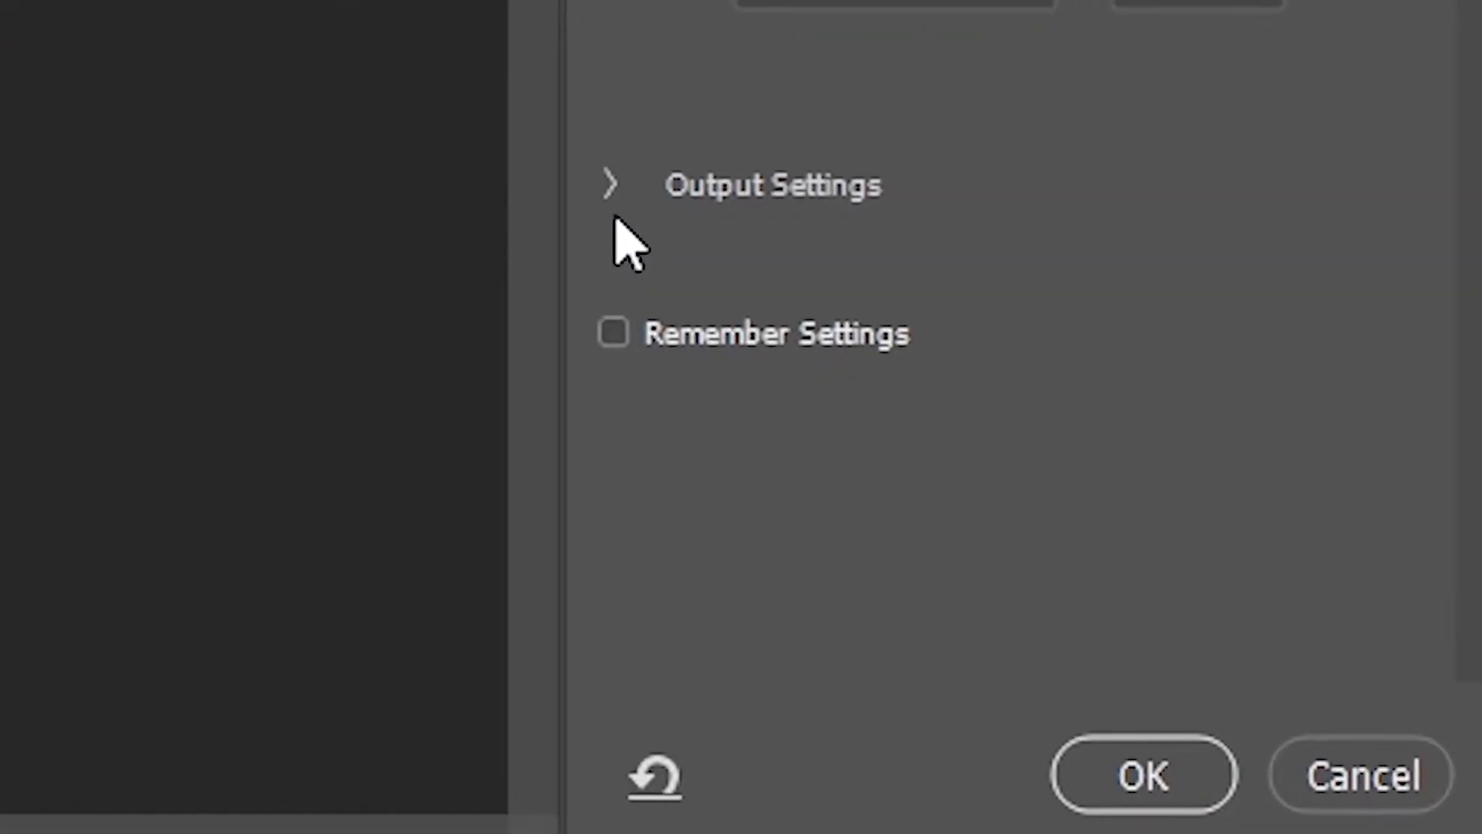
left_click(612, 190)
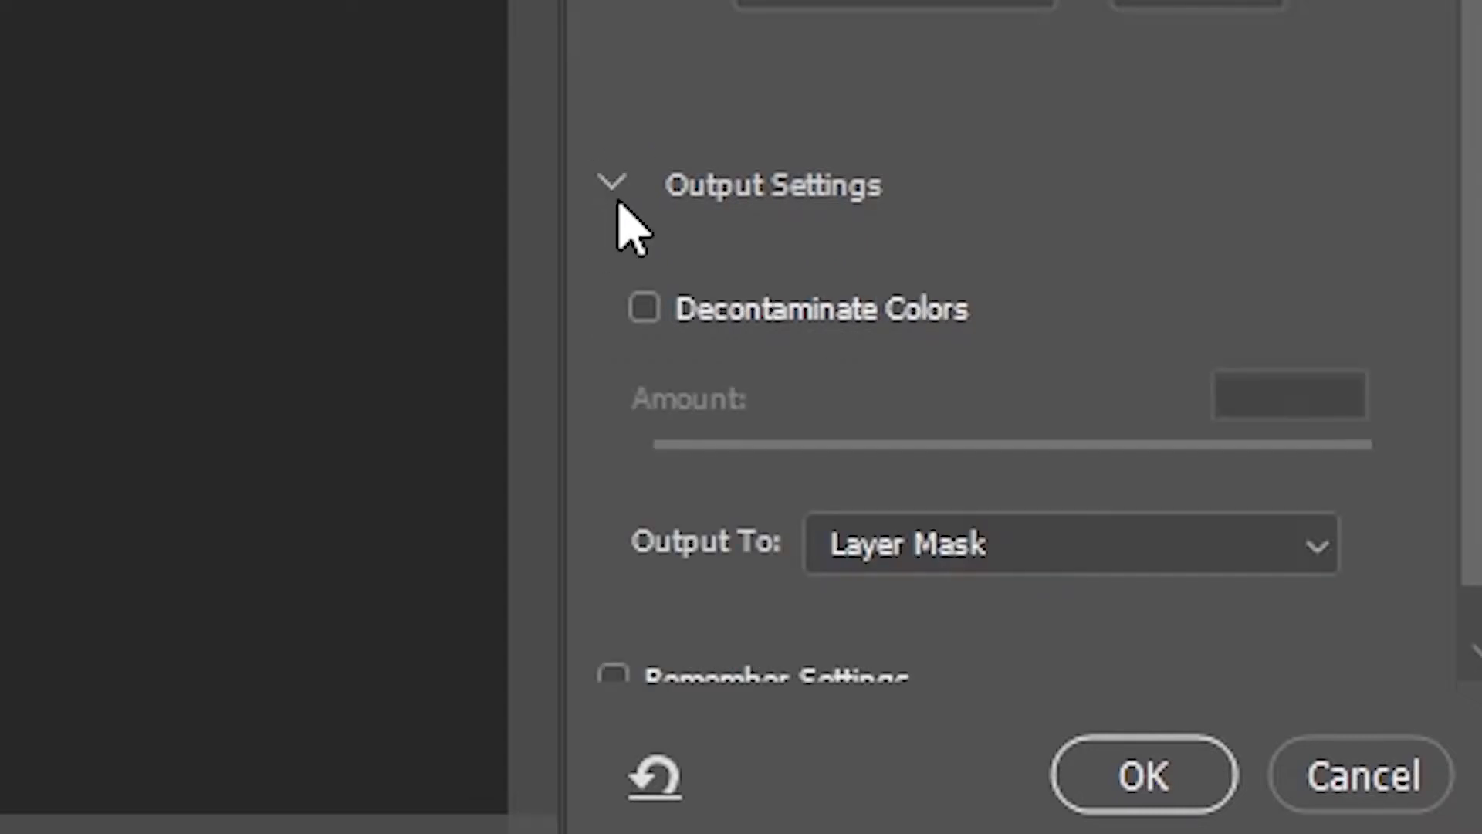
scroll(849, 232, "down", 1)
left_click(930, 505)
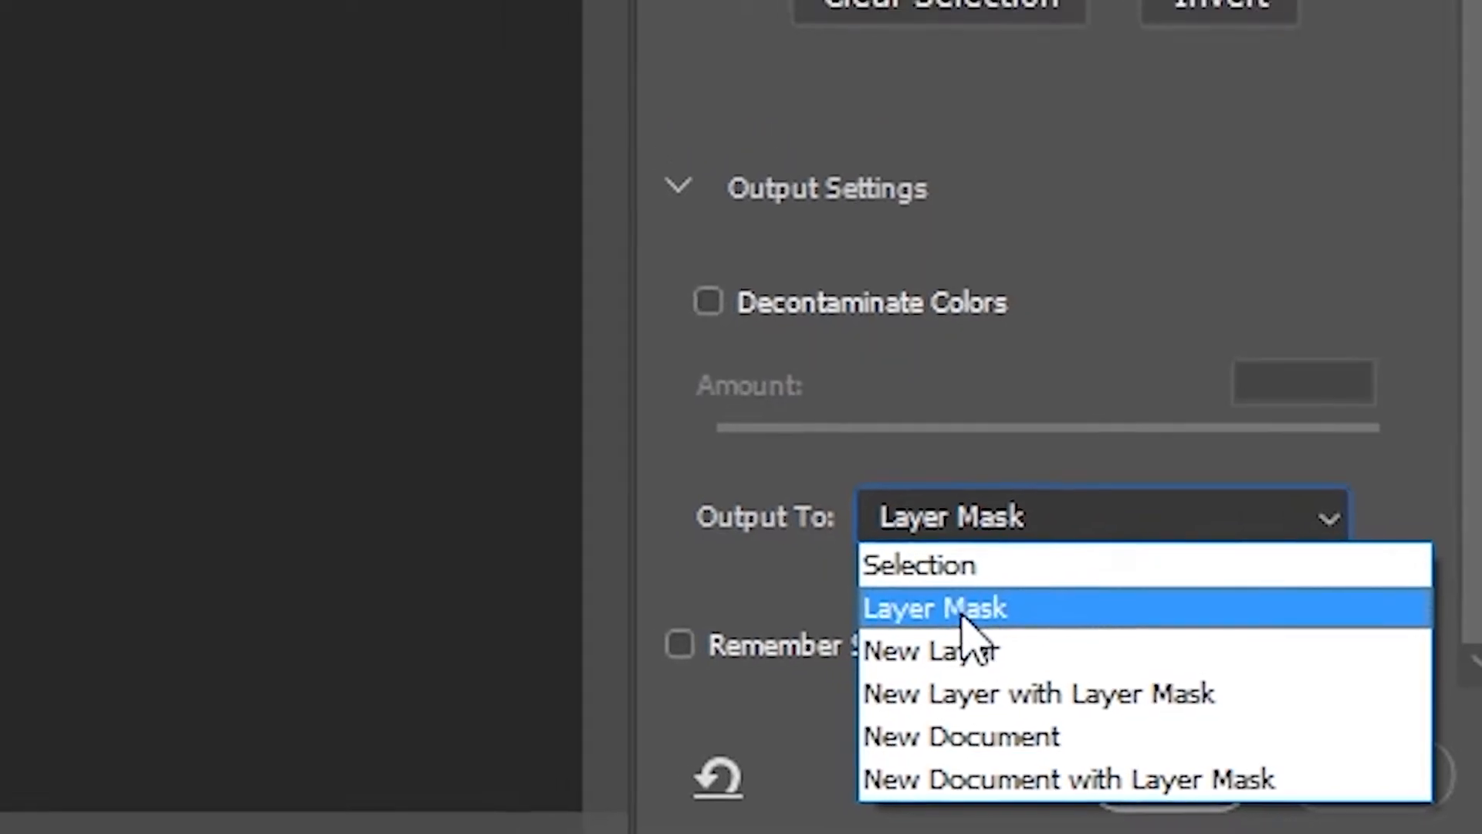
left_click(946, 592)
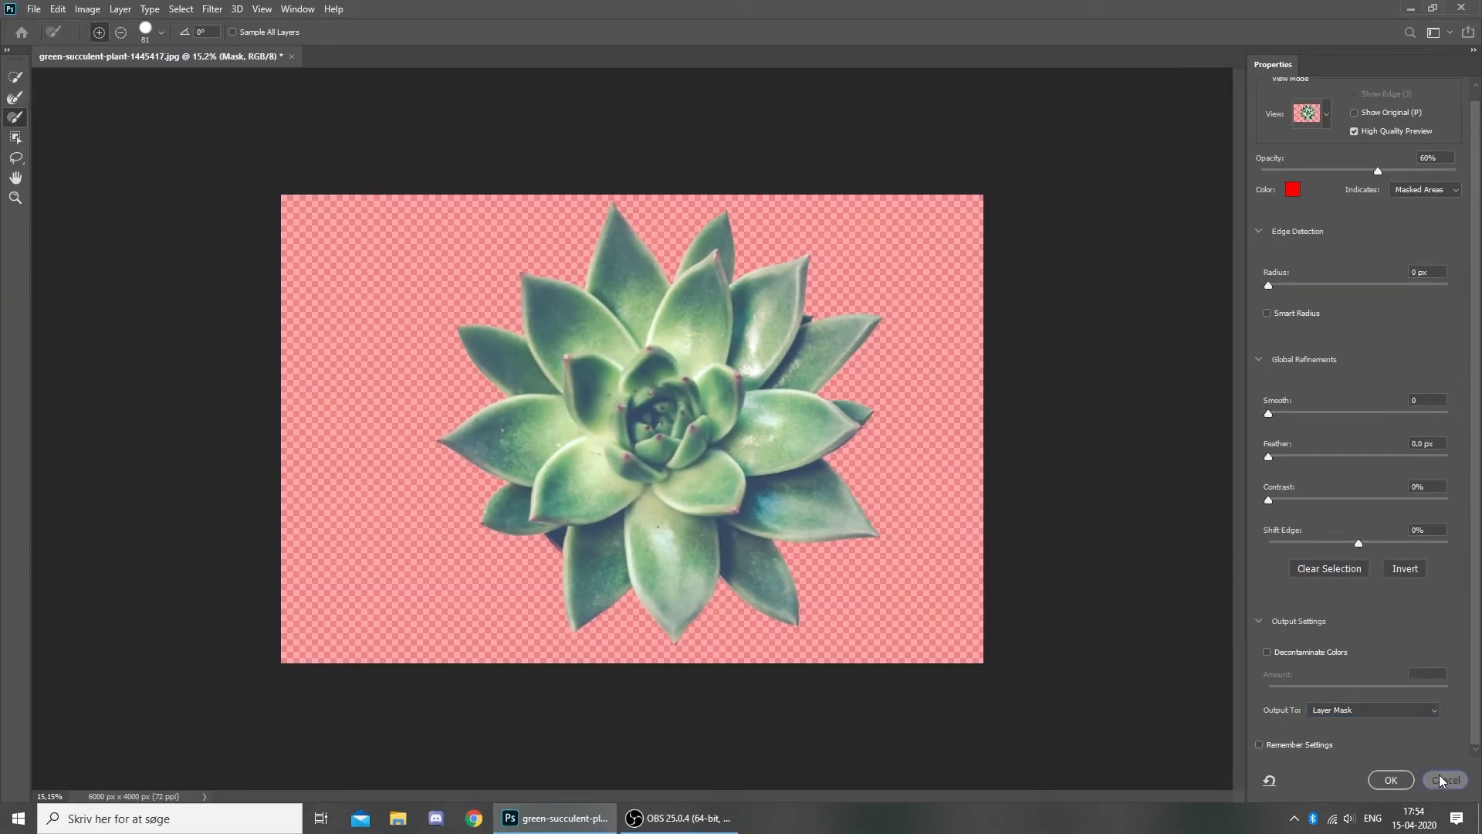
- Leave Select and Mask and compare the Mask cut-out against the pink Background
left_click(1440, 779)
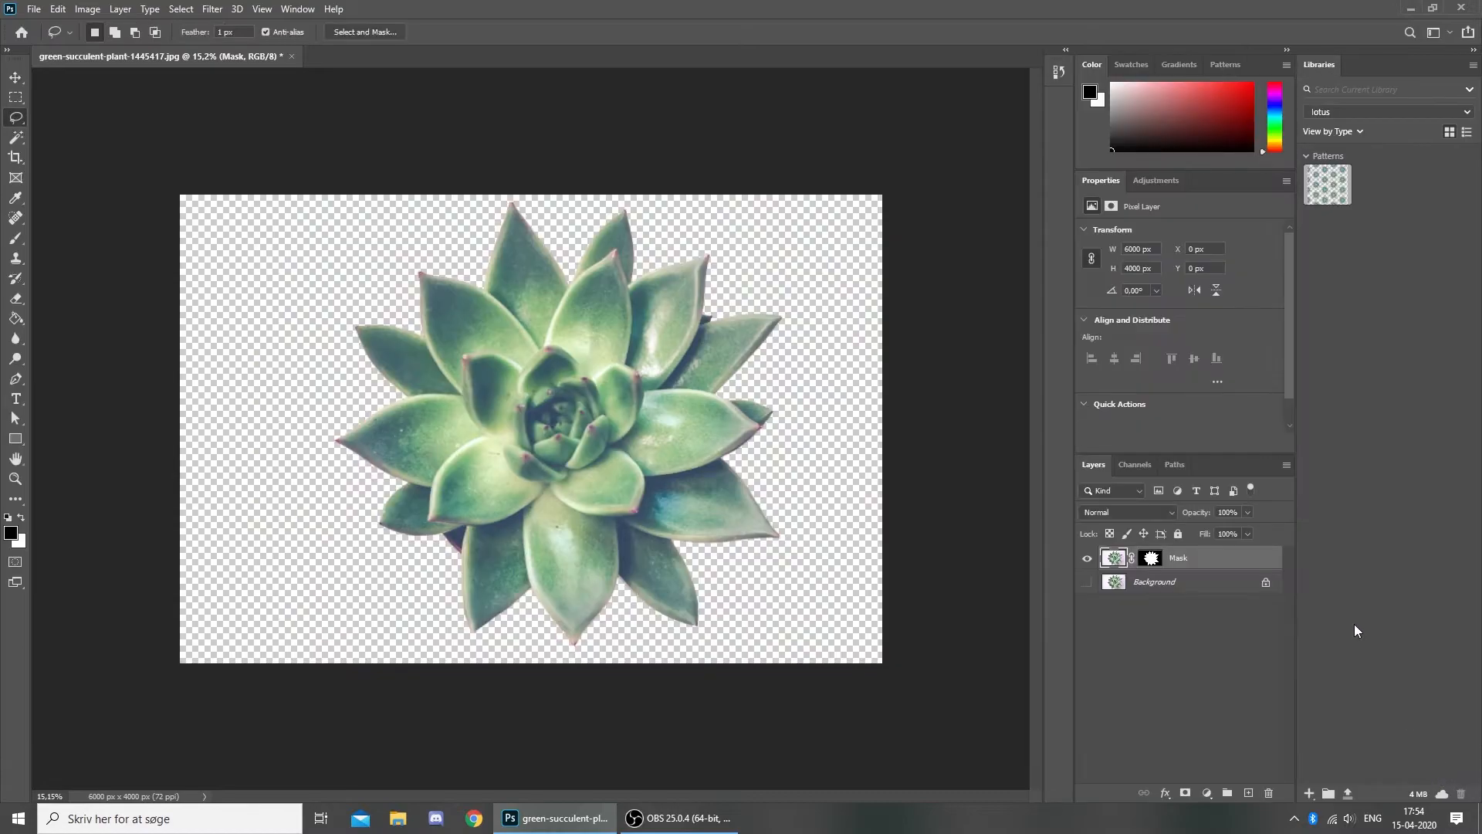
left_click(1130, 583)
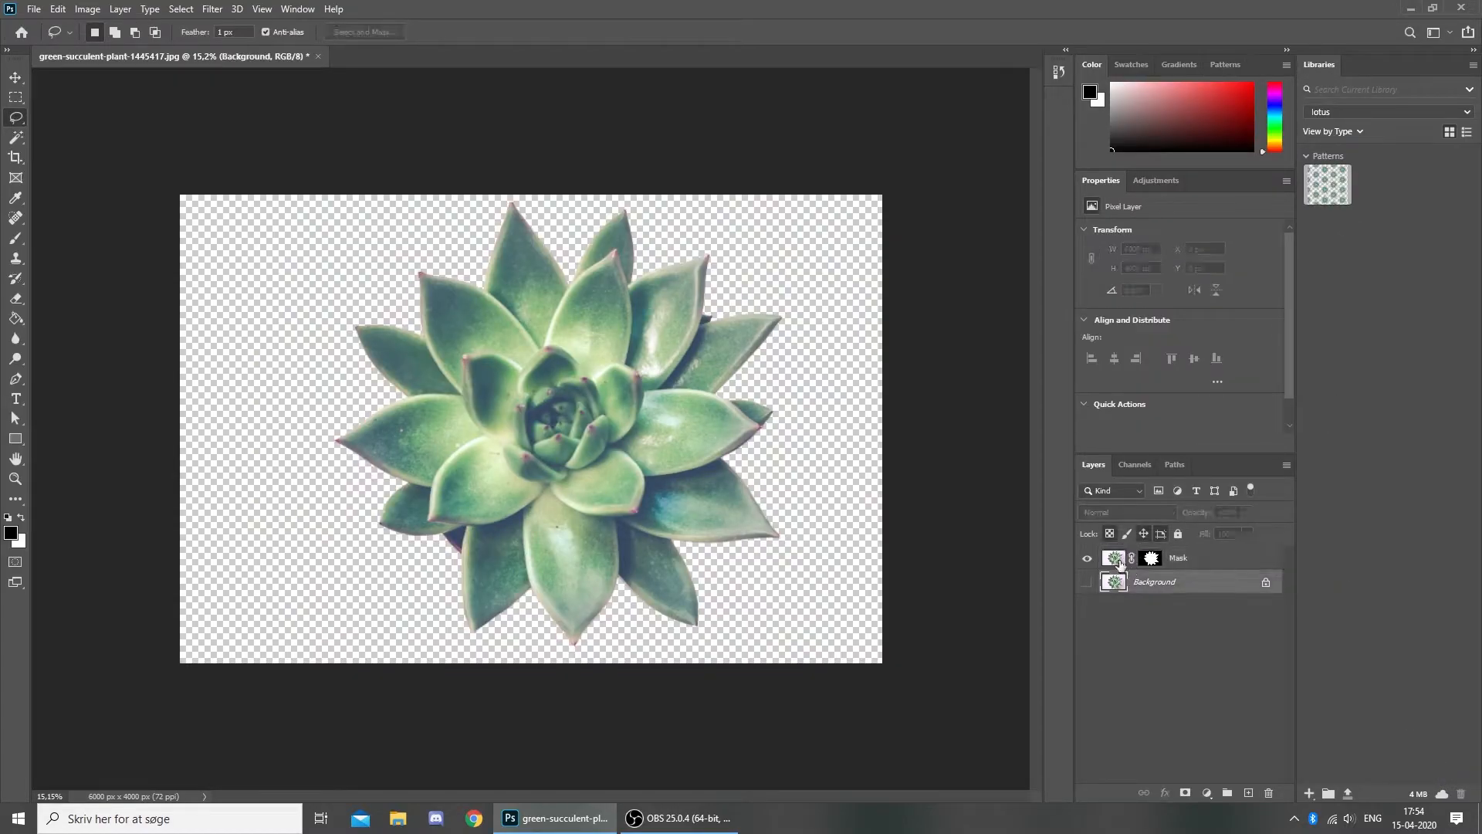
left_click(1087, 582)
left_click(1087, 557)
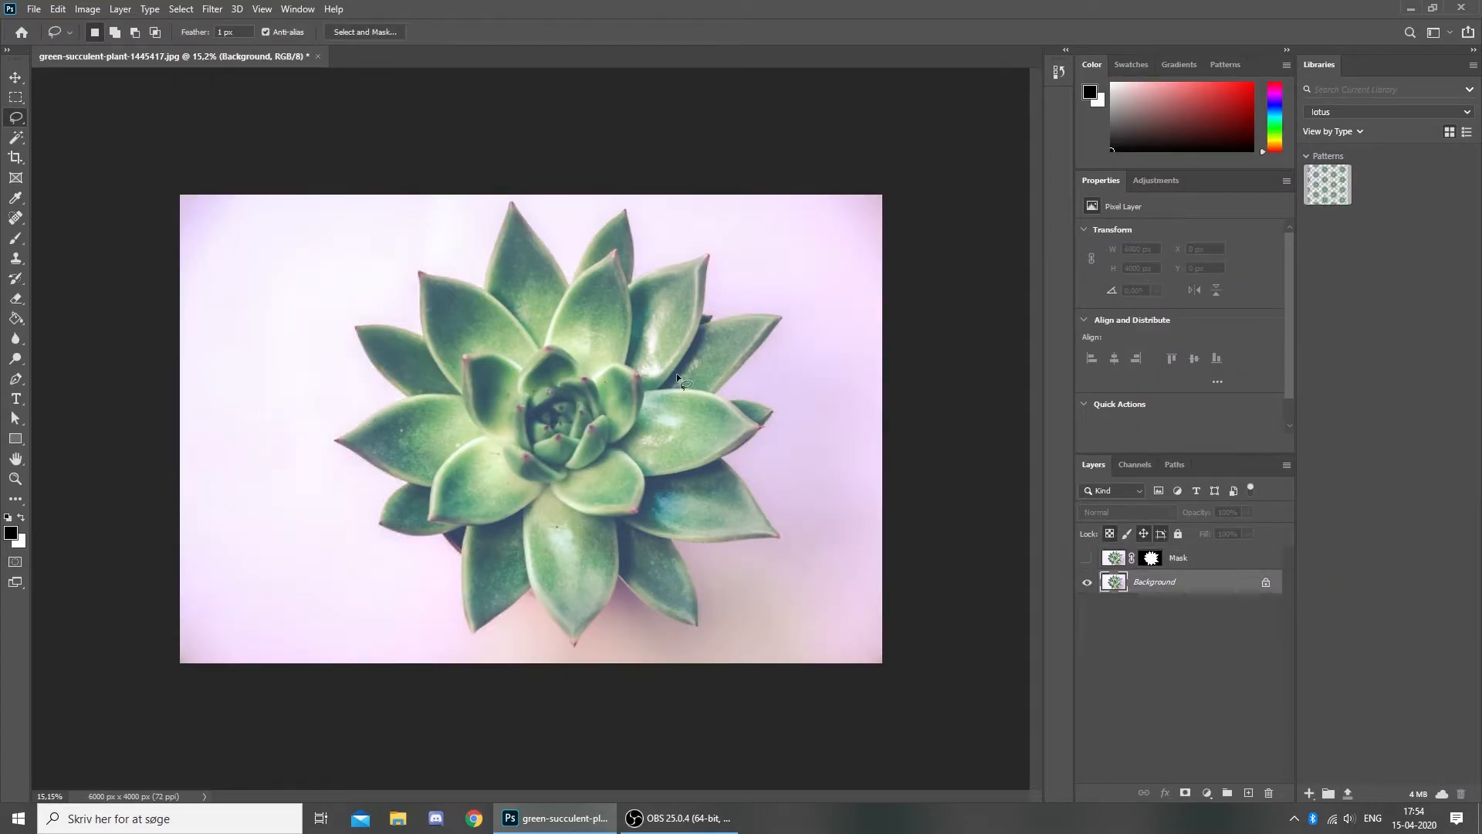
left_click(1087, 557)
left_click(1087, 582)
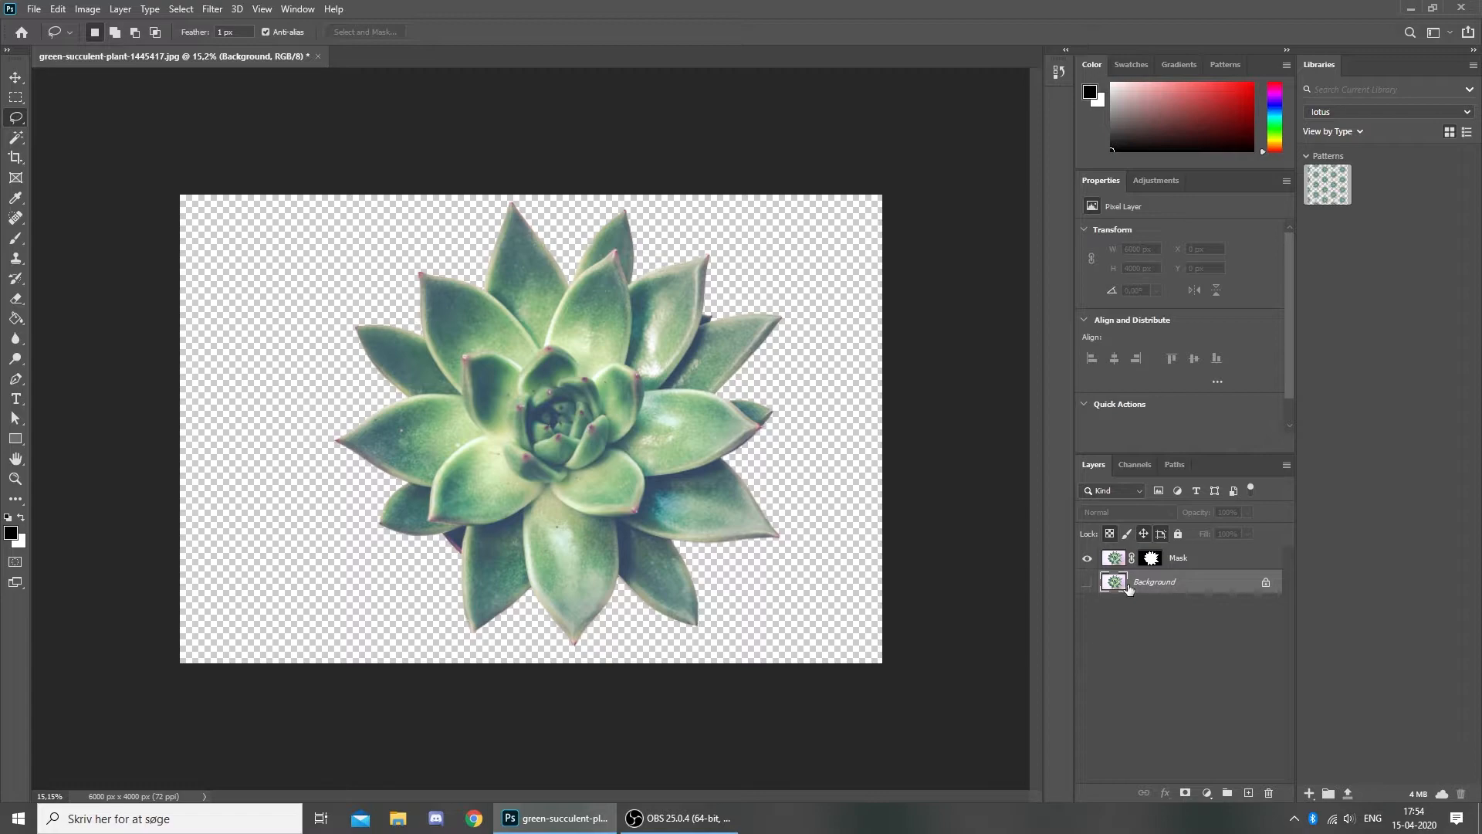
- Try moving Mask beneath Background, then target the Mask layer's layer mask
left_click_drag(1223, 558, 1201, 575)
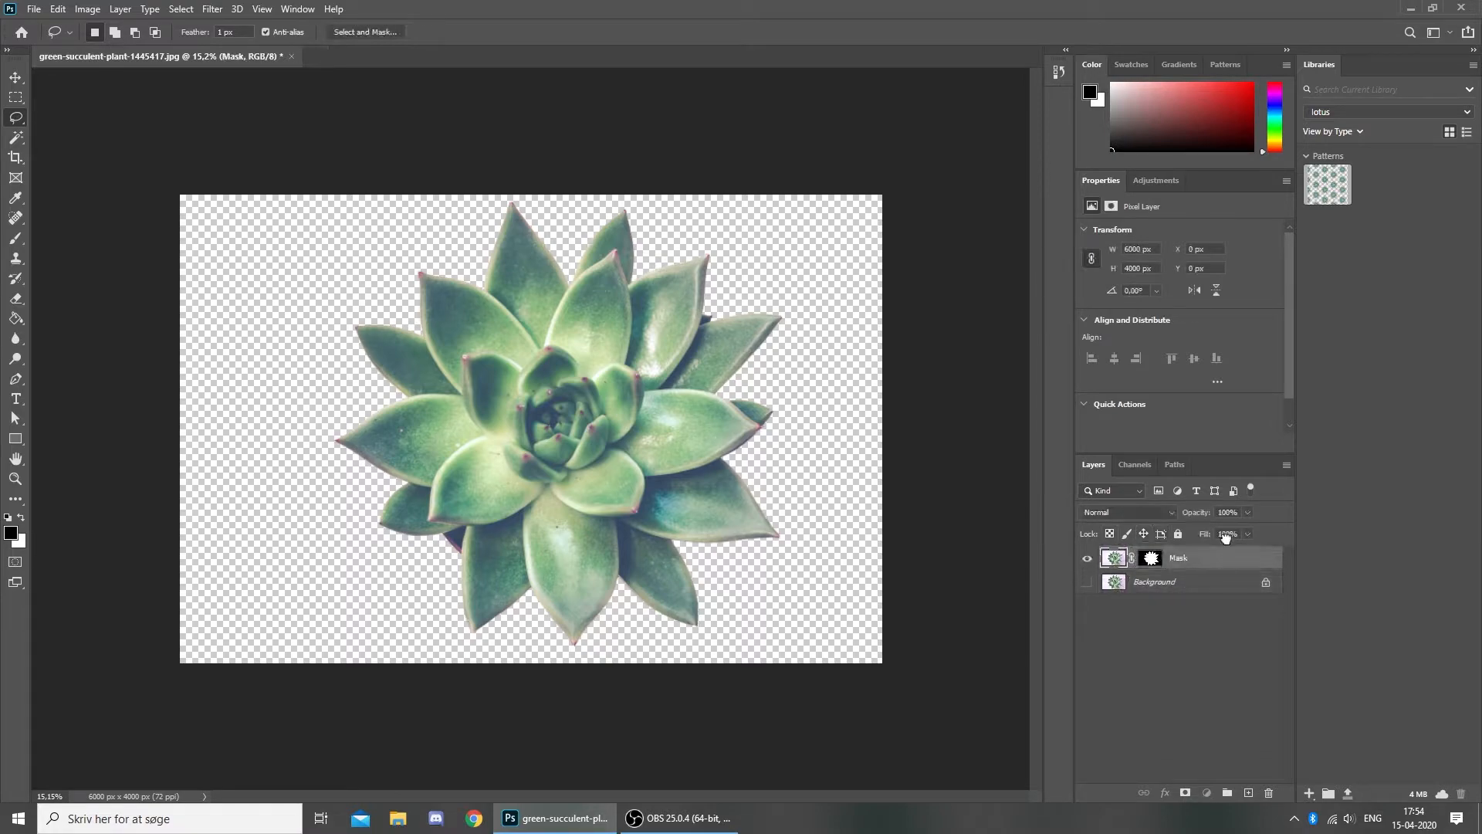
left_click(1191, 581)
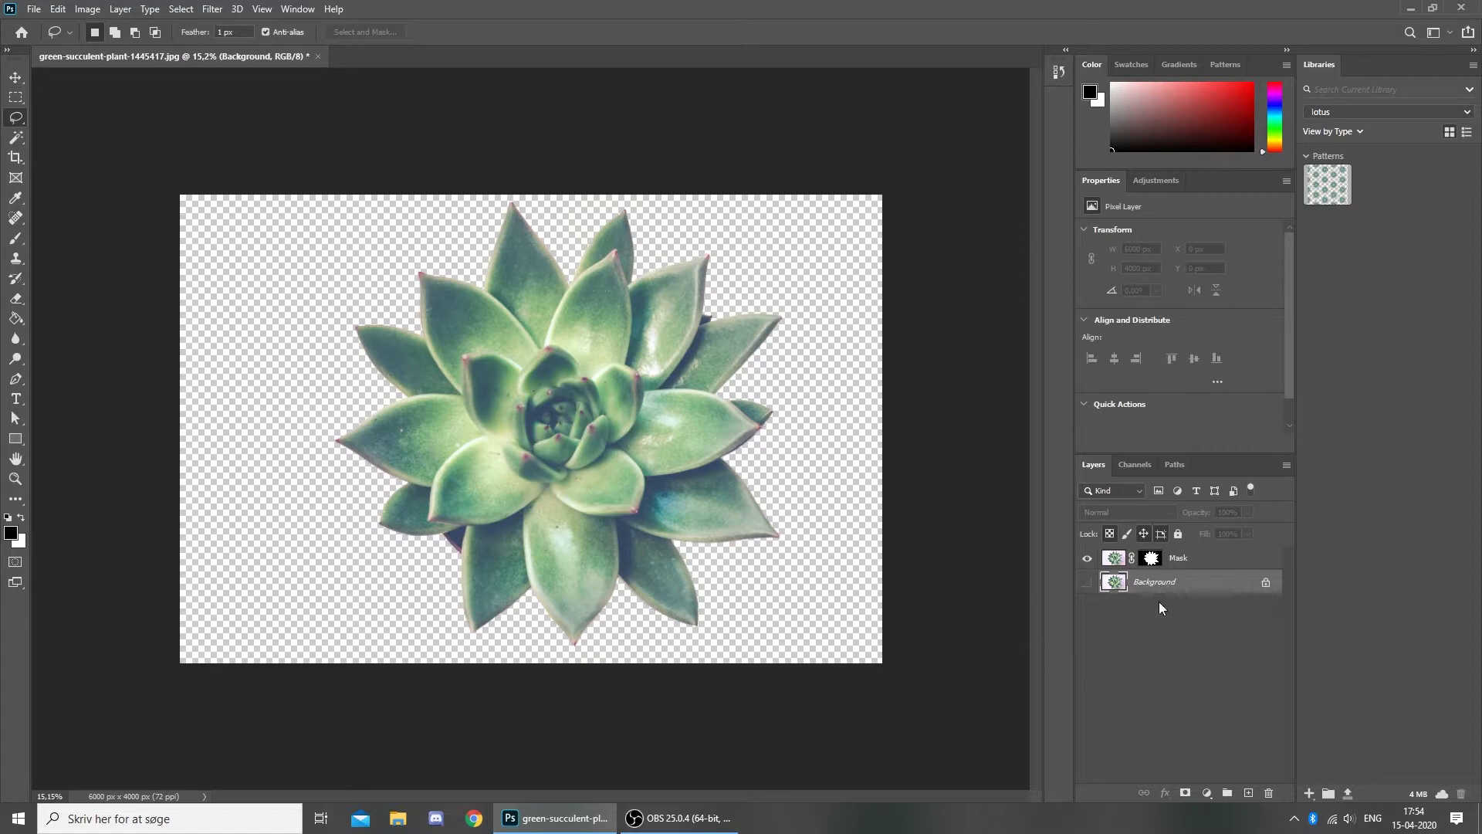
left_click(1149, 557)
left_click(1150, 557)
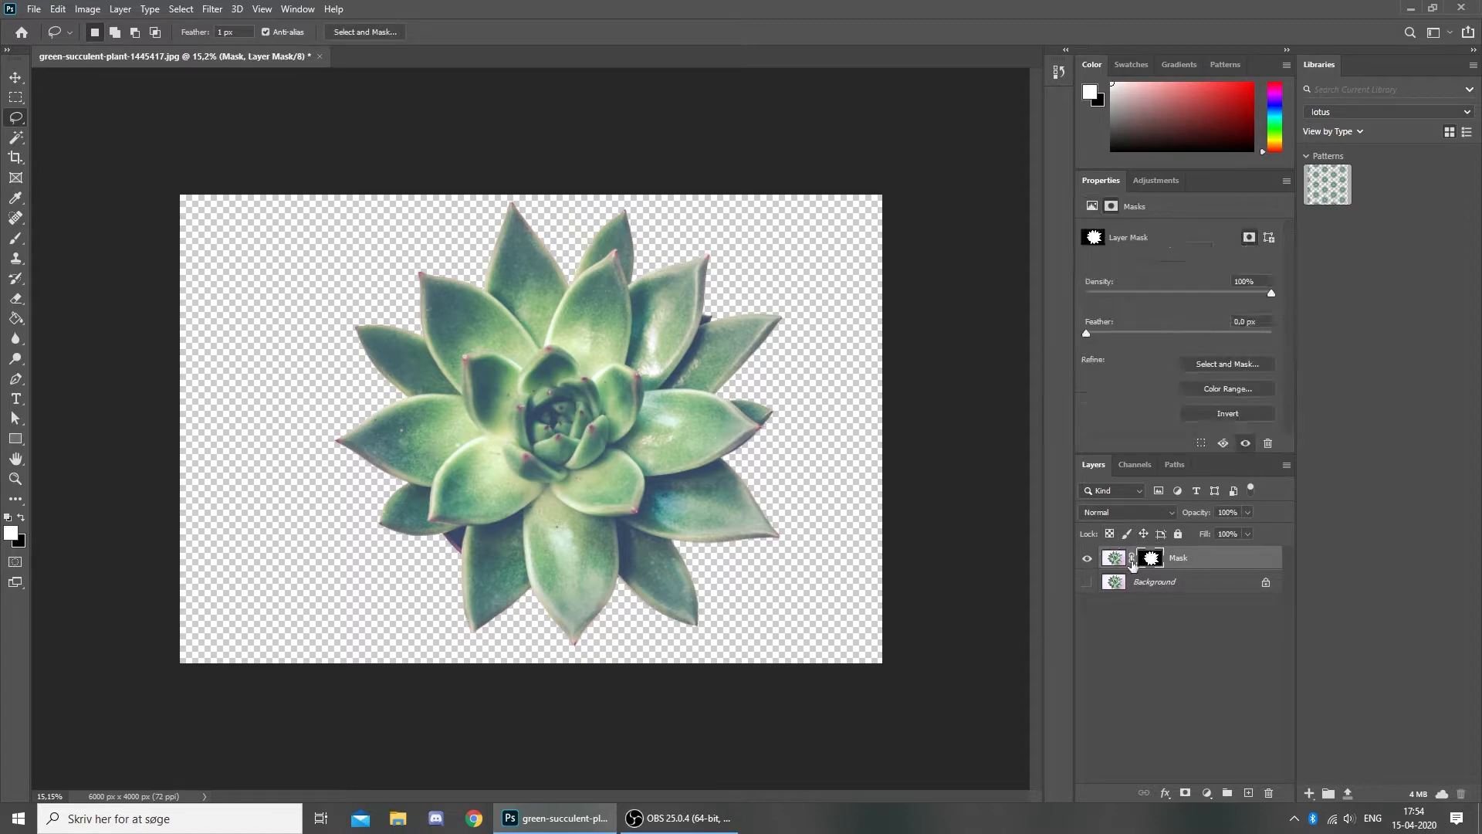
- Display the layer mask alone on the canvas and undo a stray Move tool click
double_click(1150, 557)
left_click(1143, 560, "alt")
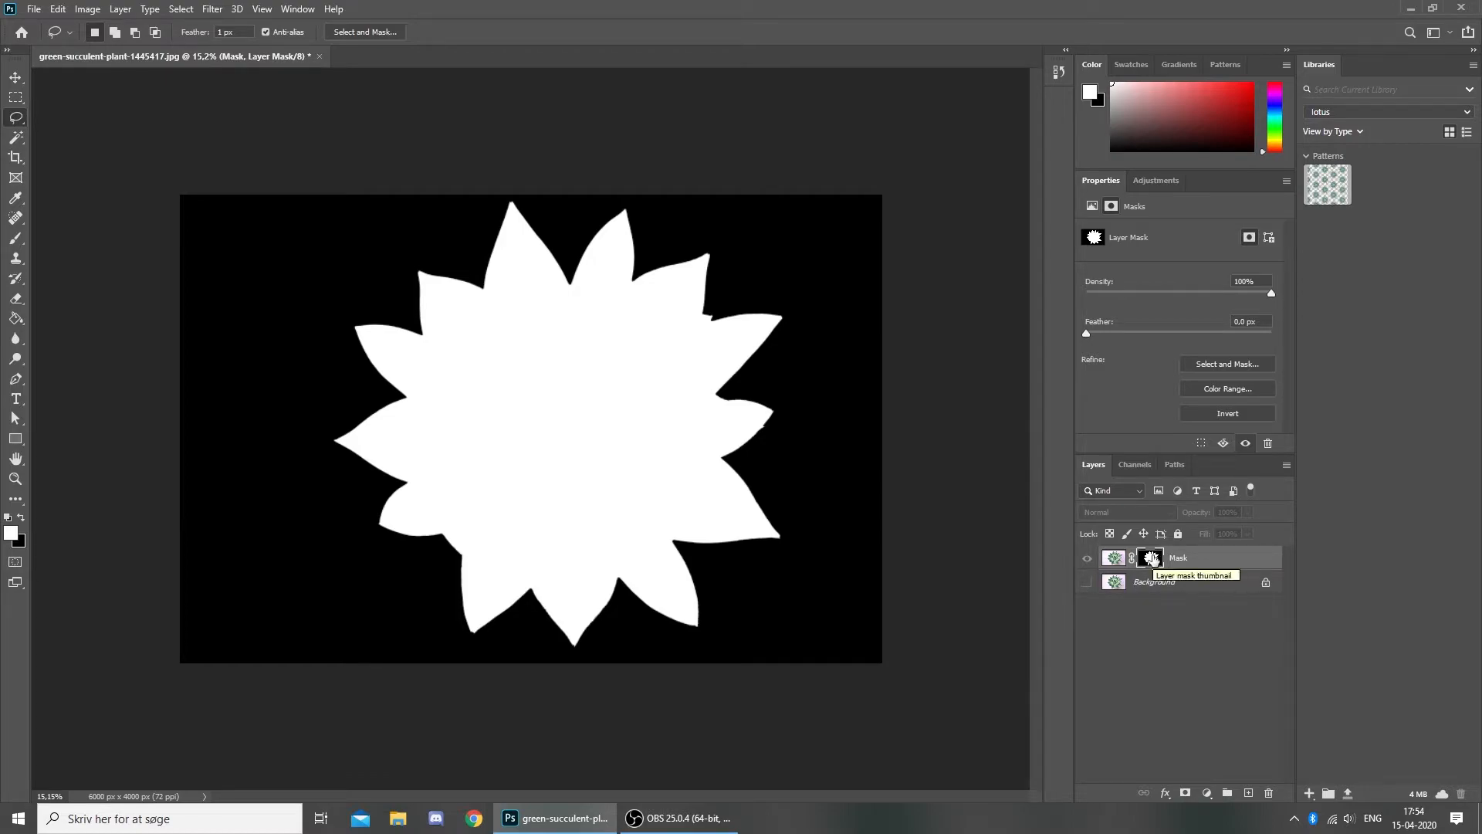
key("v")
left_click(580, 340)
key("ctrl+z")
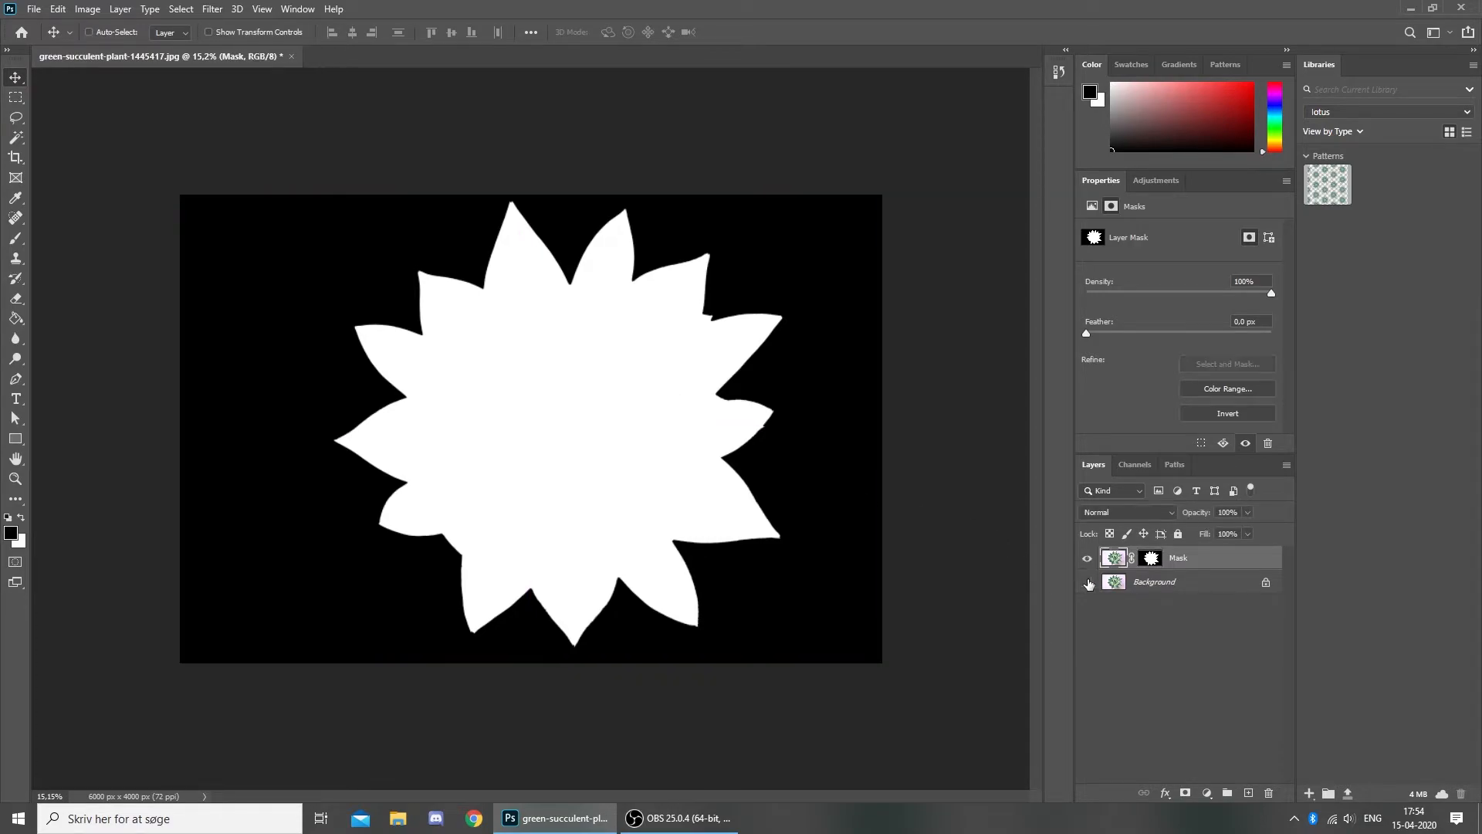
- Compare the mask view with the photo, Background on and off, then invert the mask
left_click(1088, 584)
left_click(1087, 561)
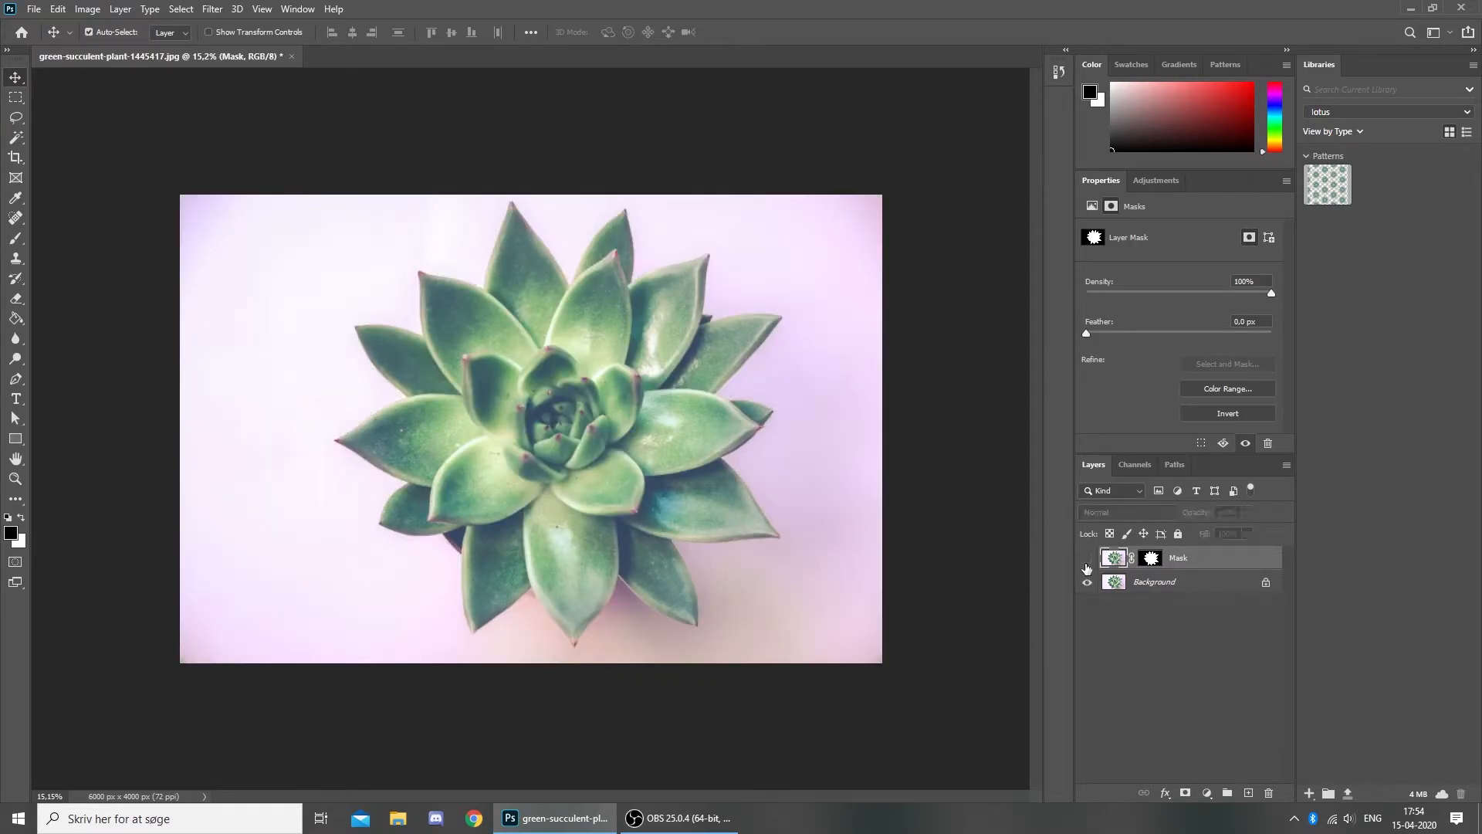
left_click(1150, 557, "alt")
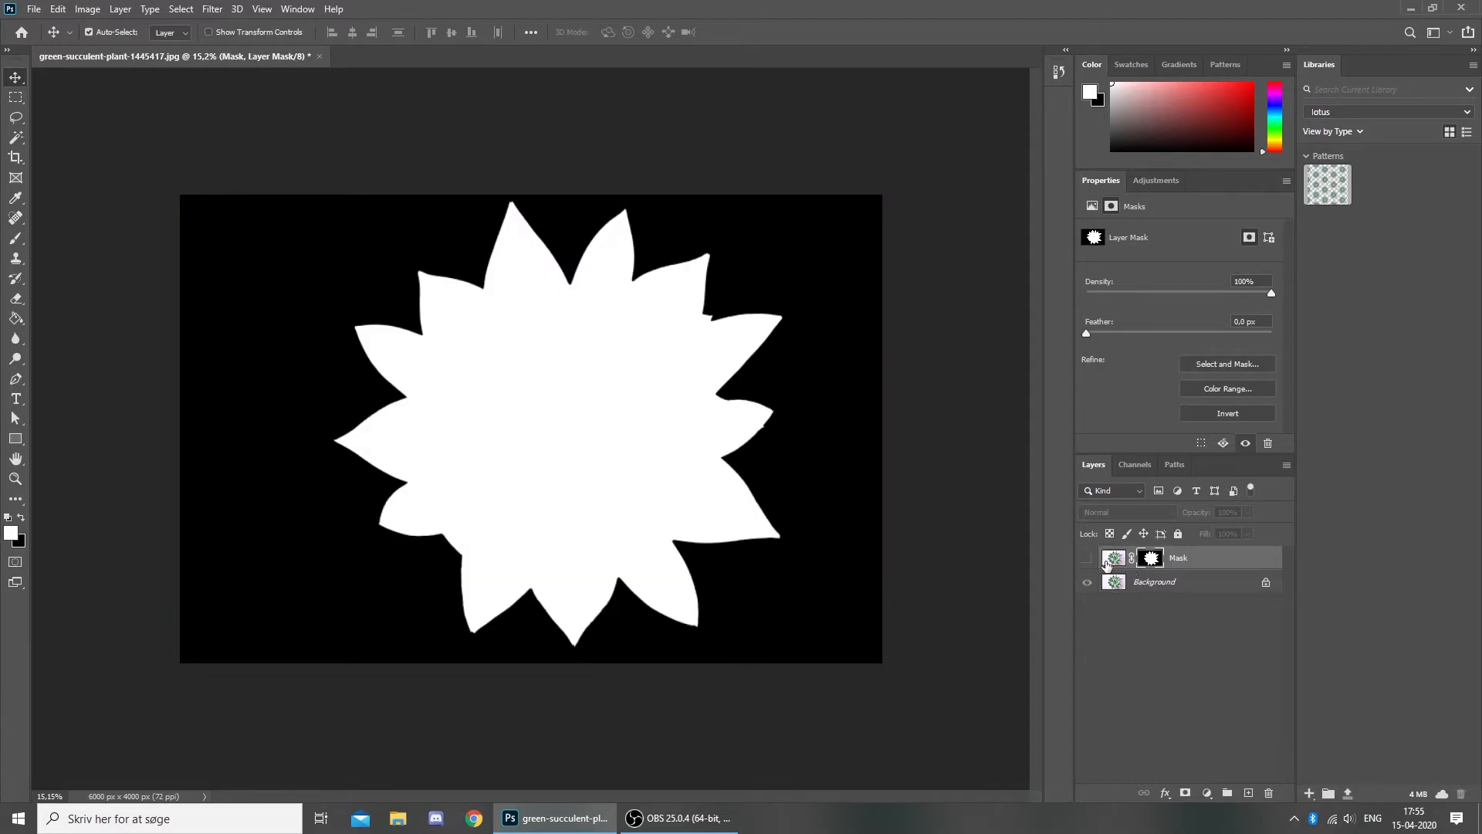
left_click(1111, 559)
left_click(1088, 559)
left_click(1088, 583)
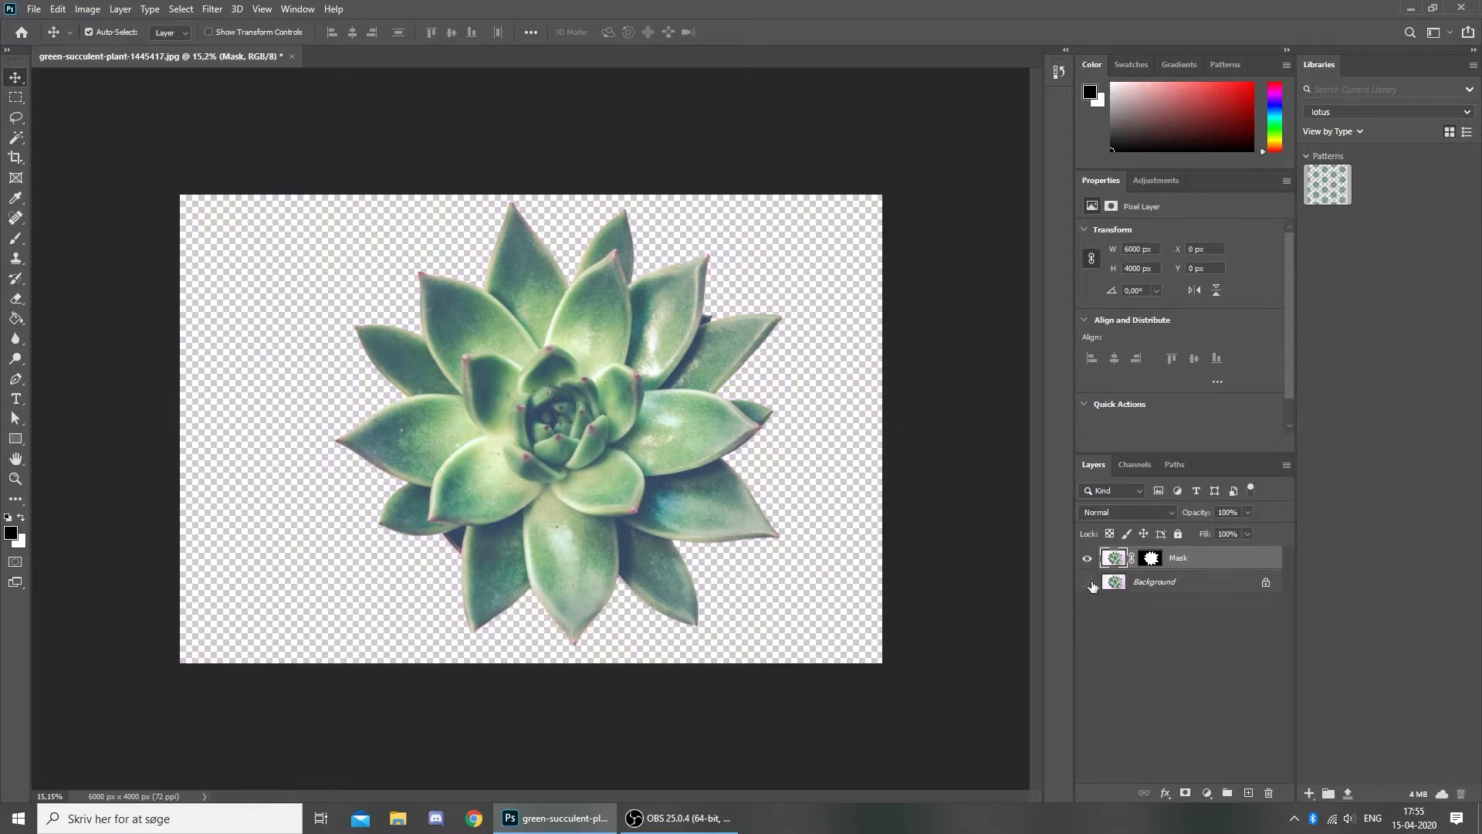
left_click(1153, 558, "alt")
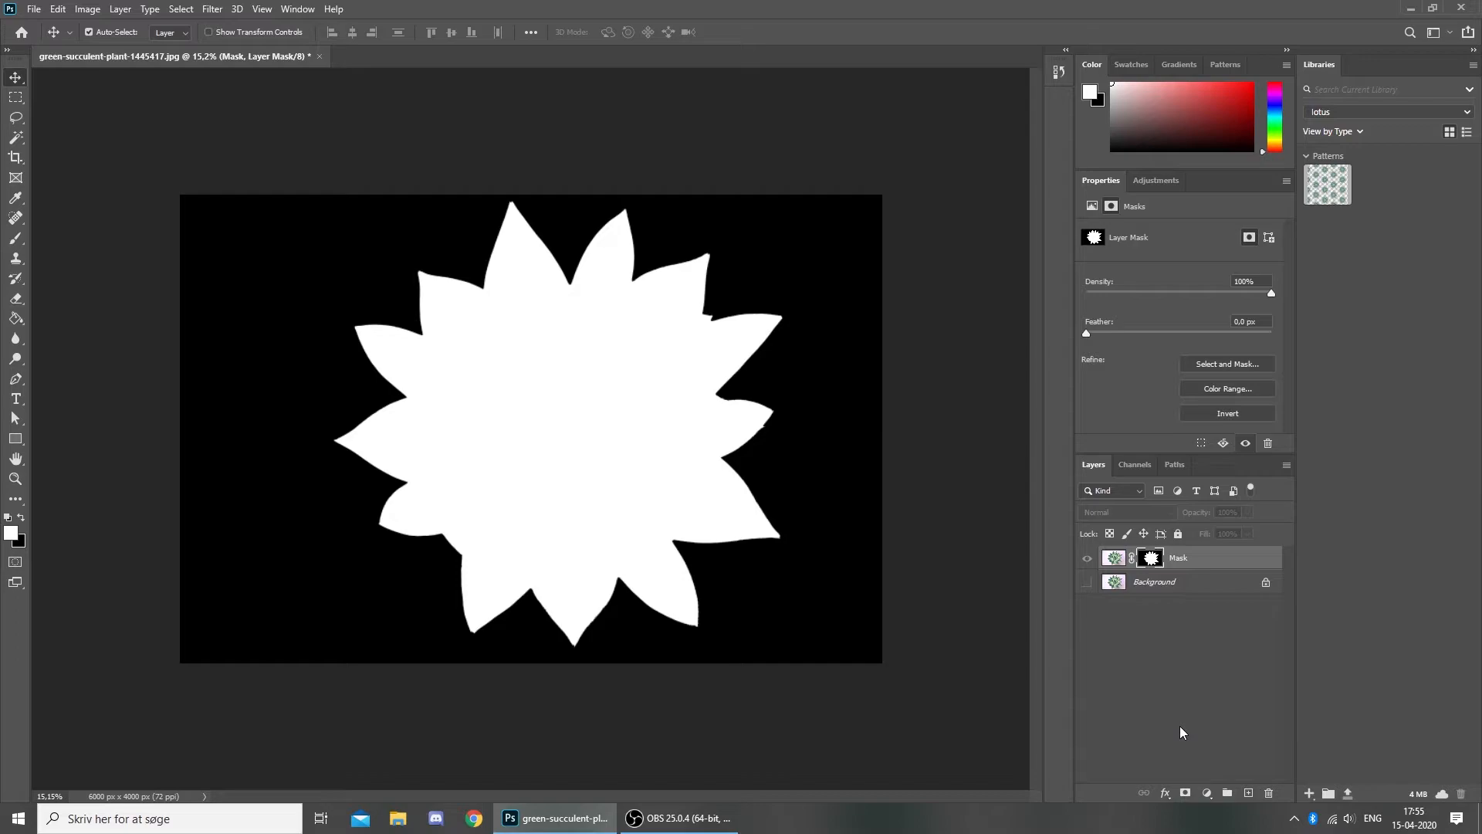
key("ctrl+i")
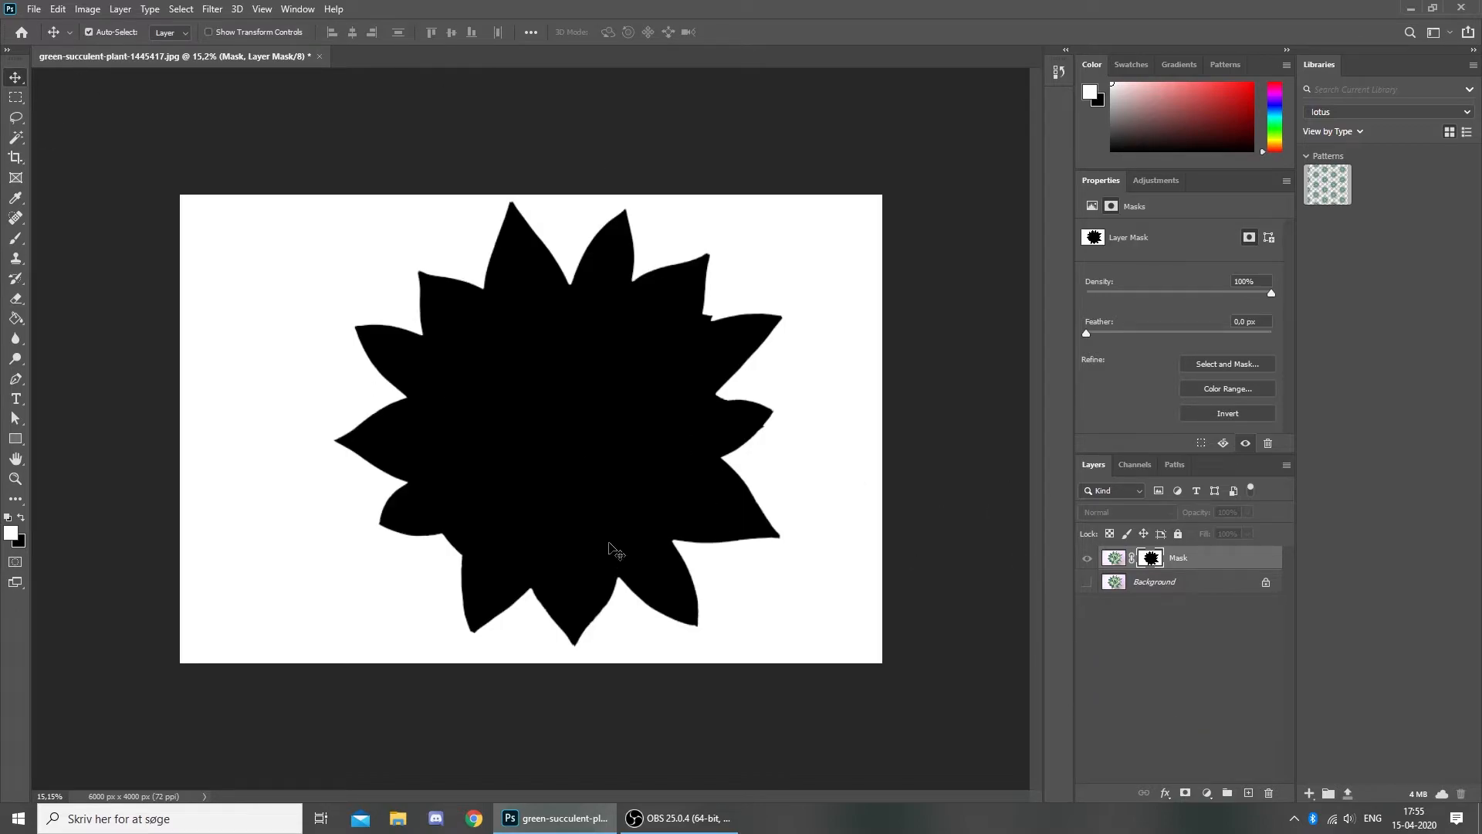
- Check the inverted mask's result over the Background photo, then hide Background and retarget the mask
left_click(1111, 569)
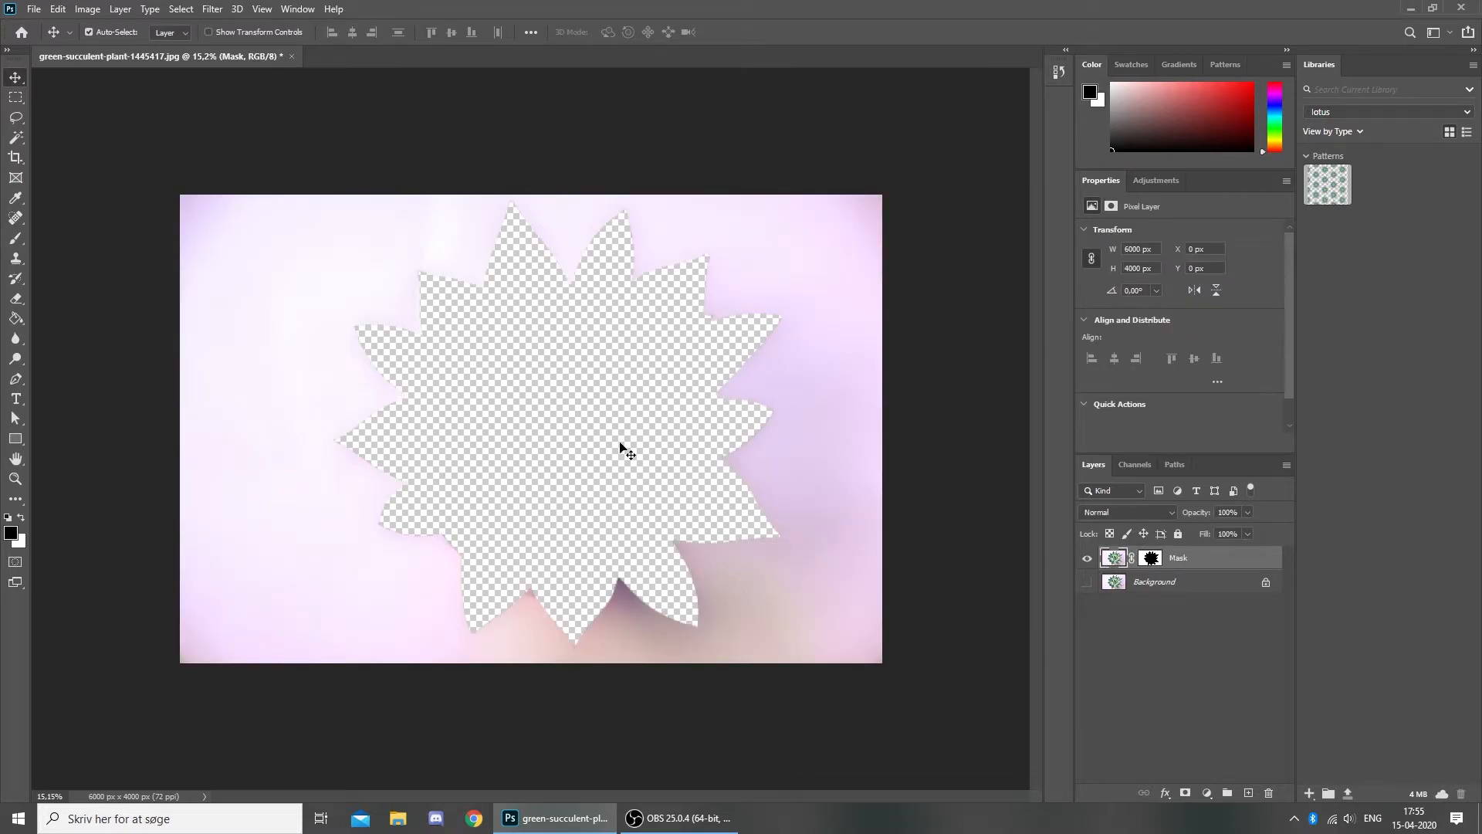
left_click(1089, 557)
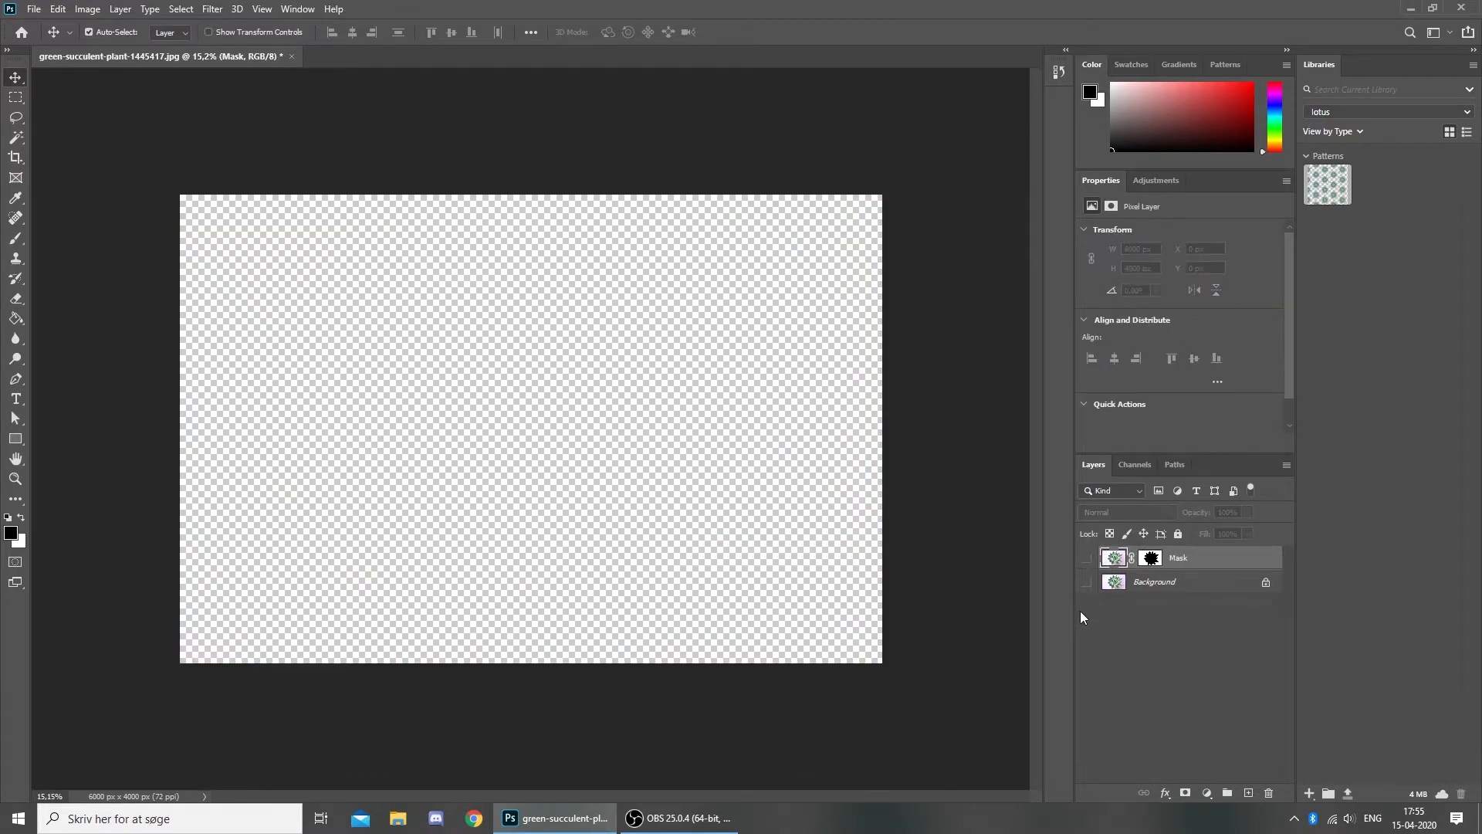
left_click(1087, 581)
left_click(814, 470)
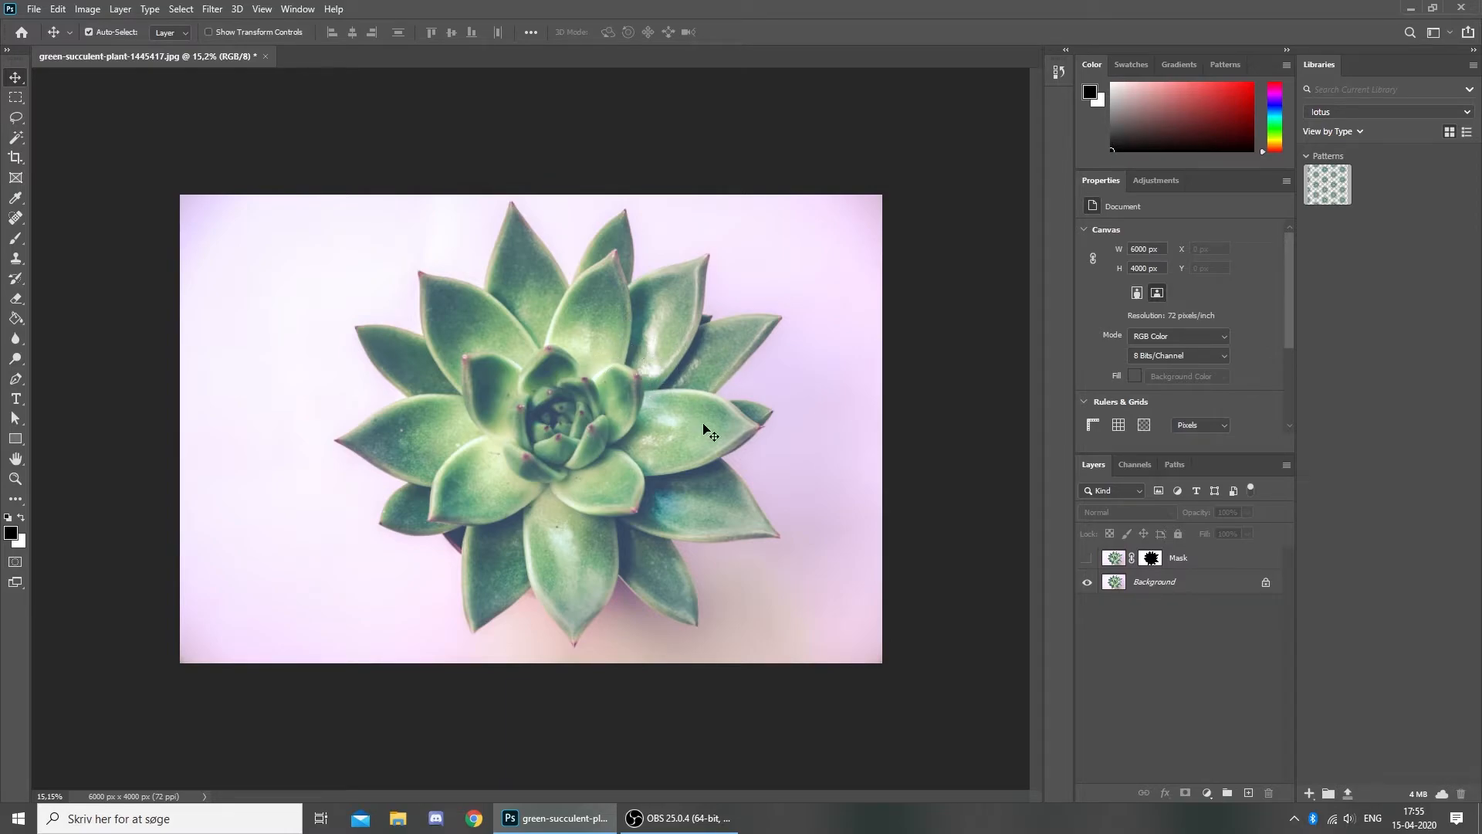
left_click(1087, 565)
left_click(1086, 583)
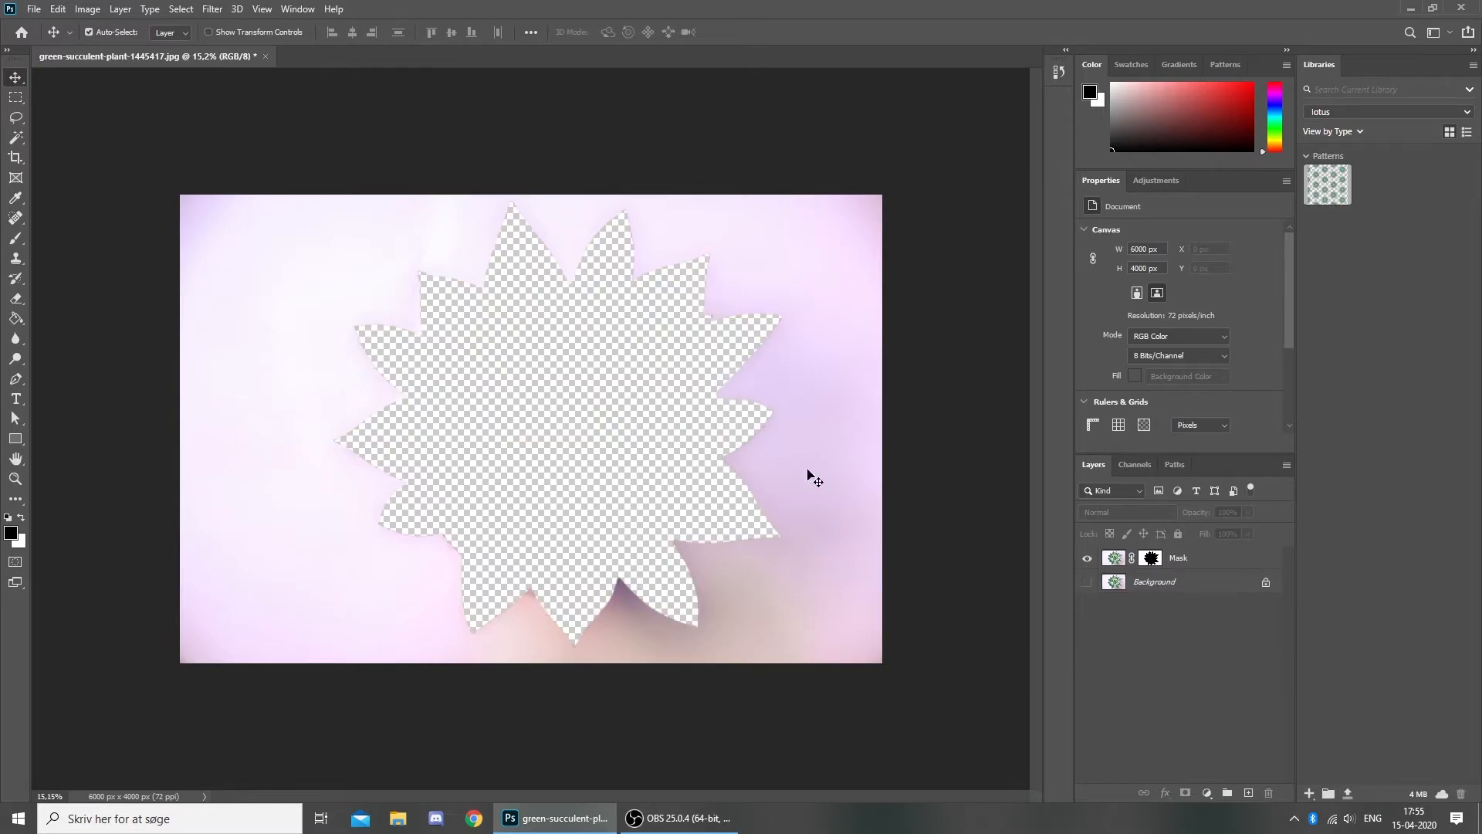
left_click(1151, 558)
- Restore the mask, test-move the succulent right and down, and toggle the mask inversion
key("ctrl+i")
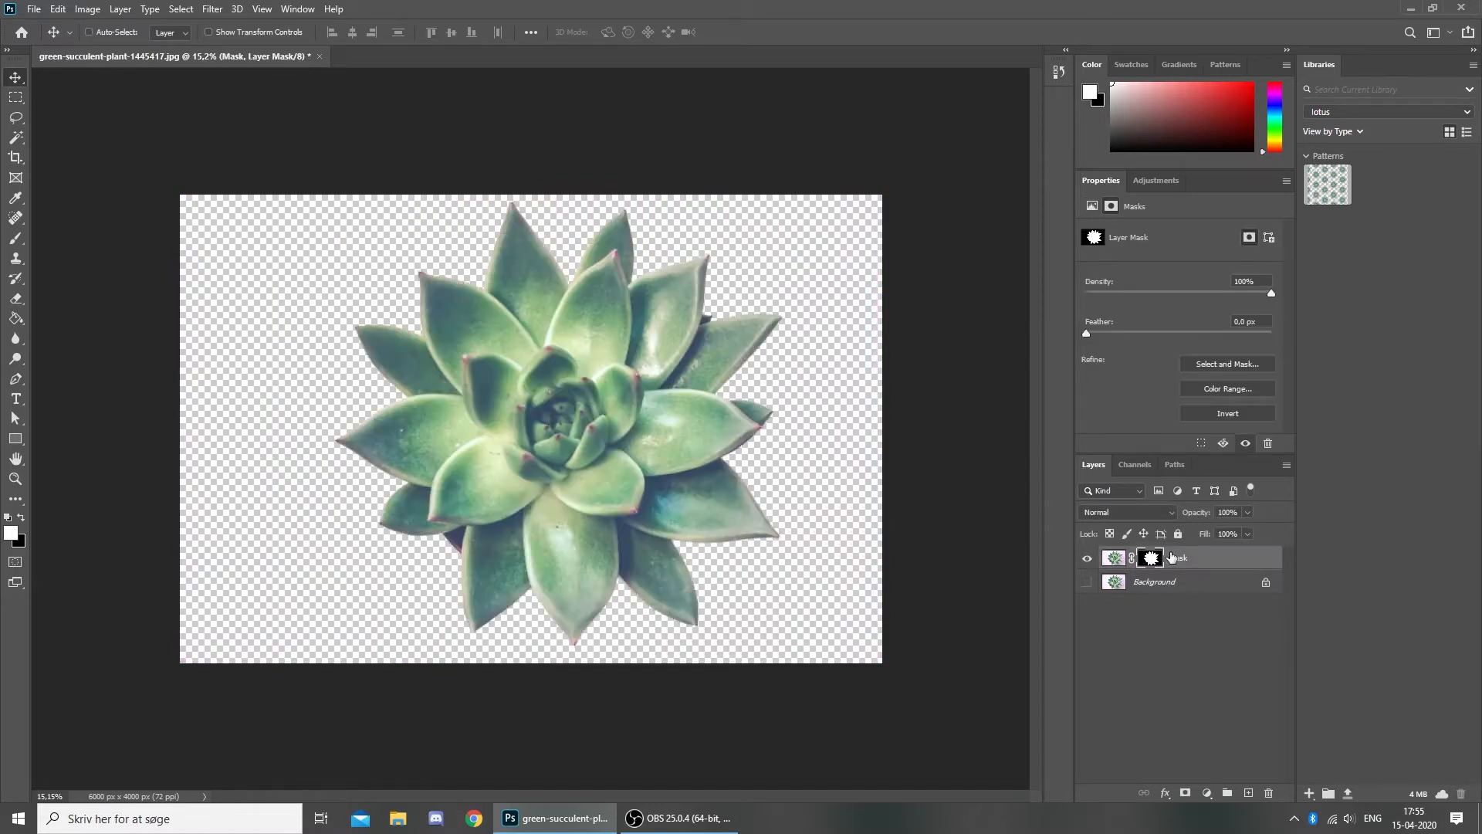
left_click(995, 496)
left_click_drag(676, 335, 695, 469)
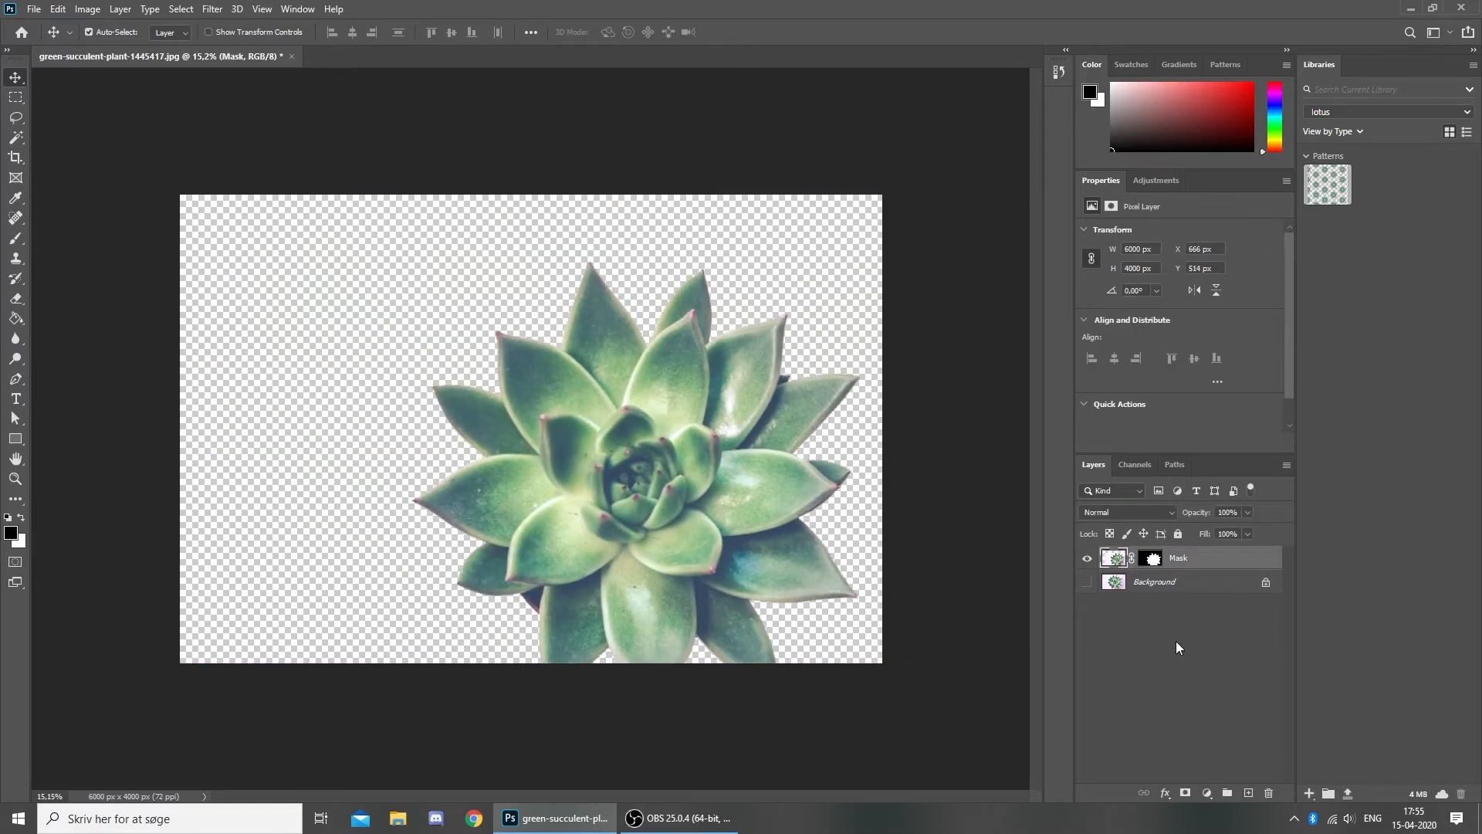
left_click(1164, 562)
key("ctrl+i")
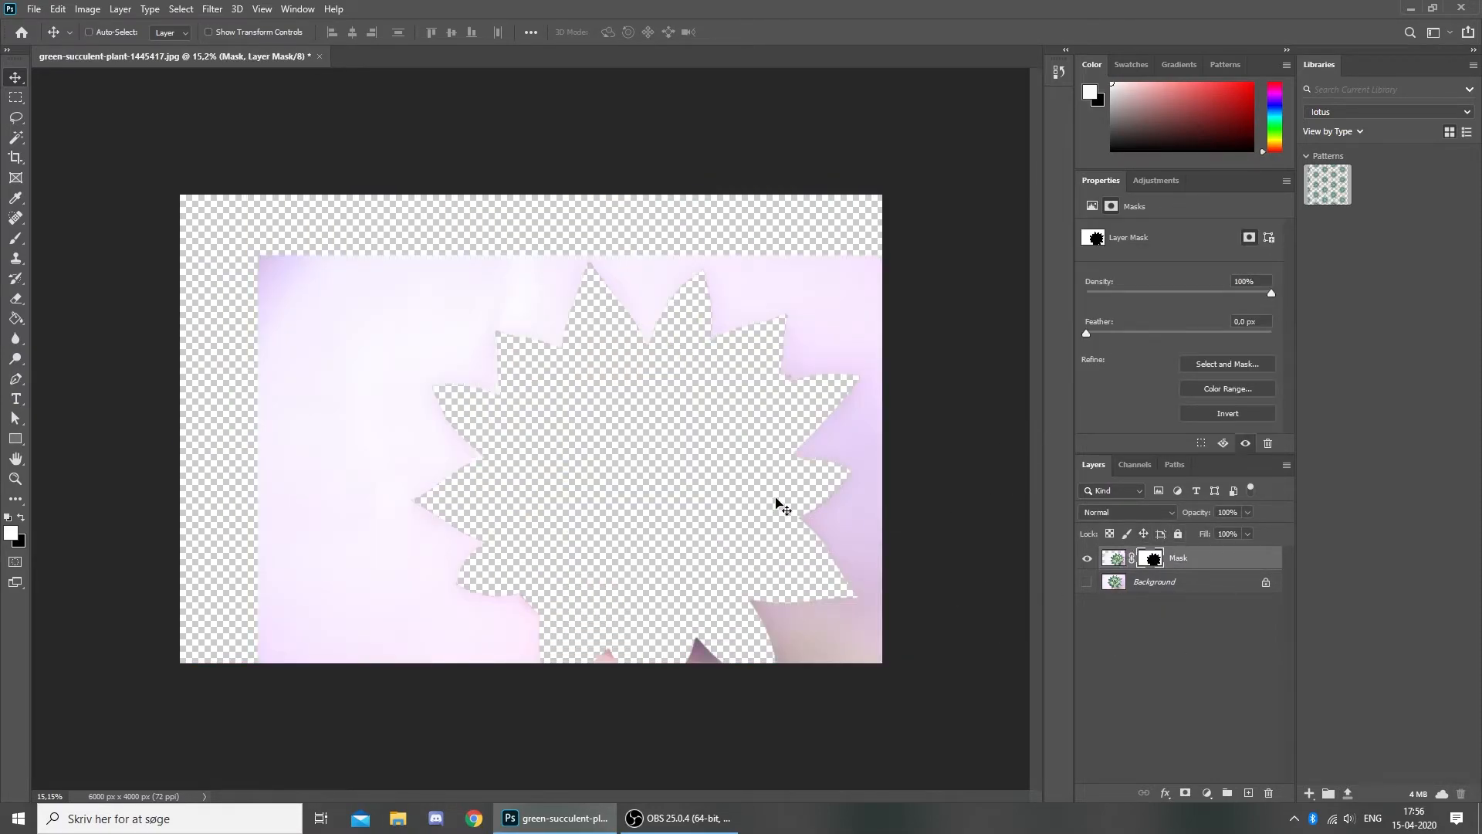
key("ctrl+i")
- Undo the test move to recentre the succulent, retarget the mask and pick the Brush tool
key("ctrl+i")
key("z")
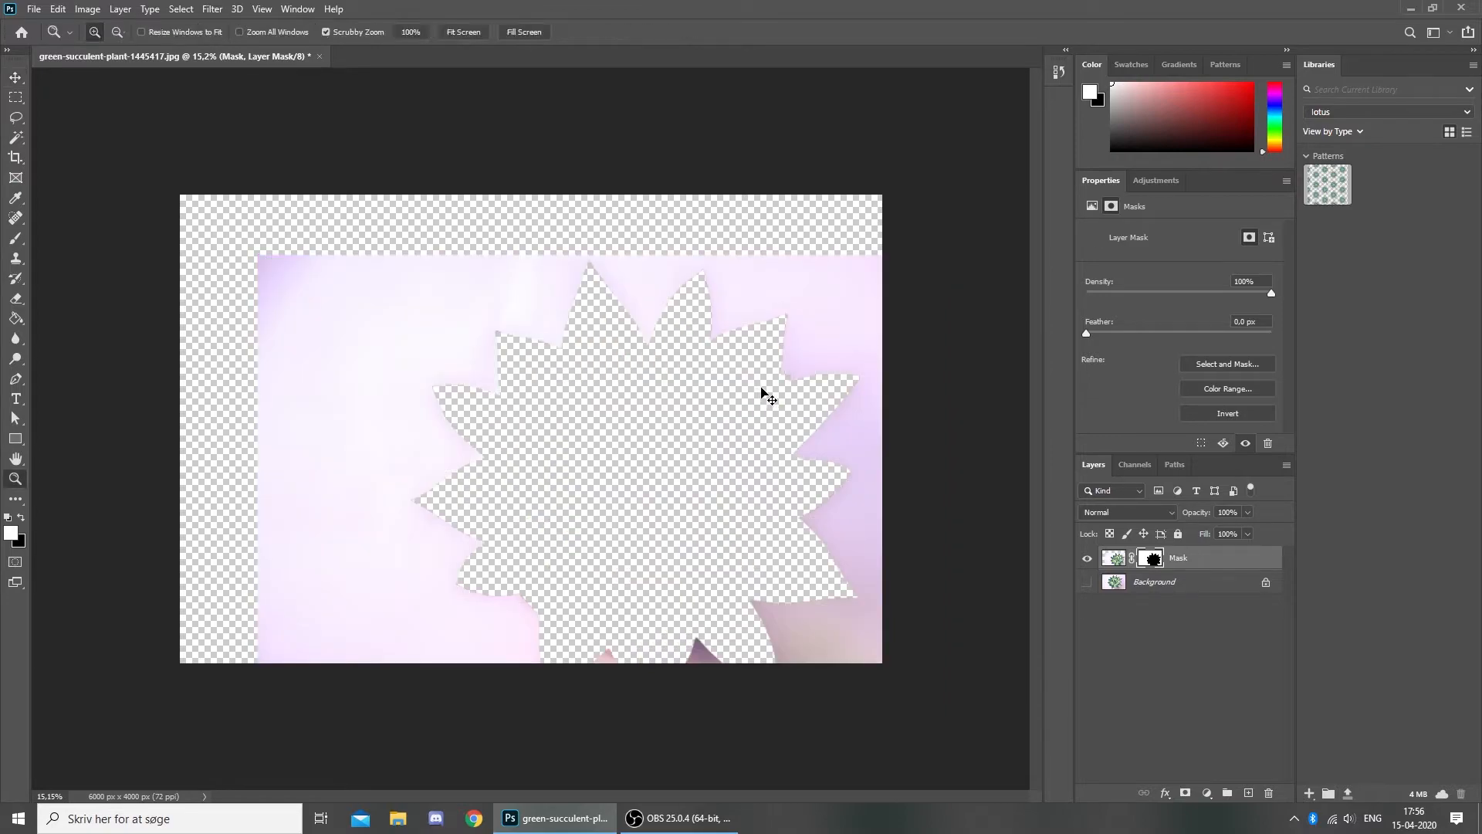
left_click(852, 409)
key("ctrl+i")
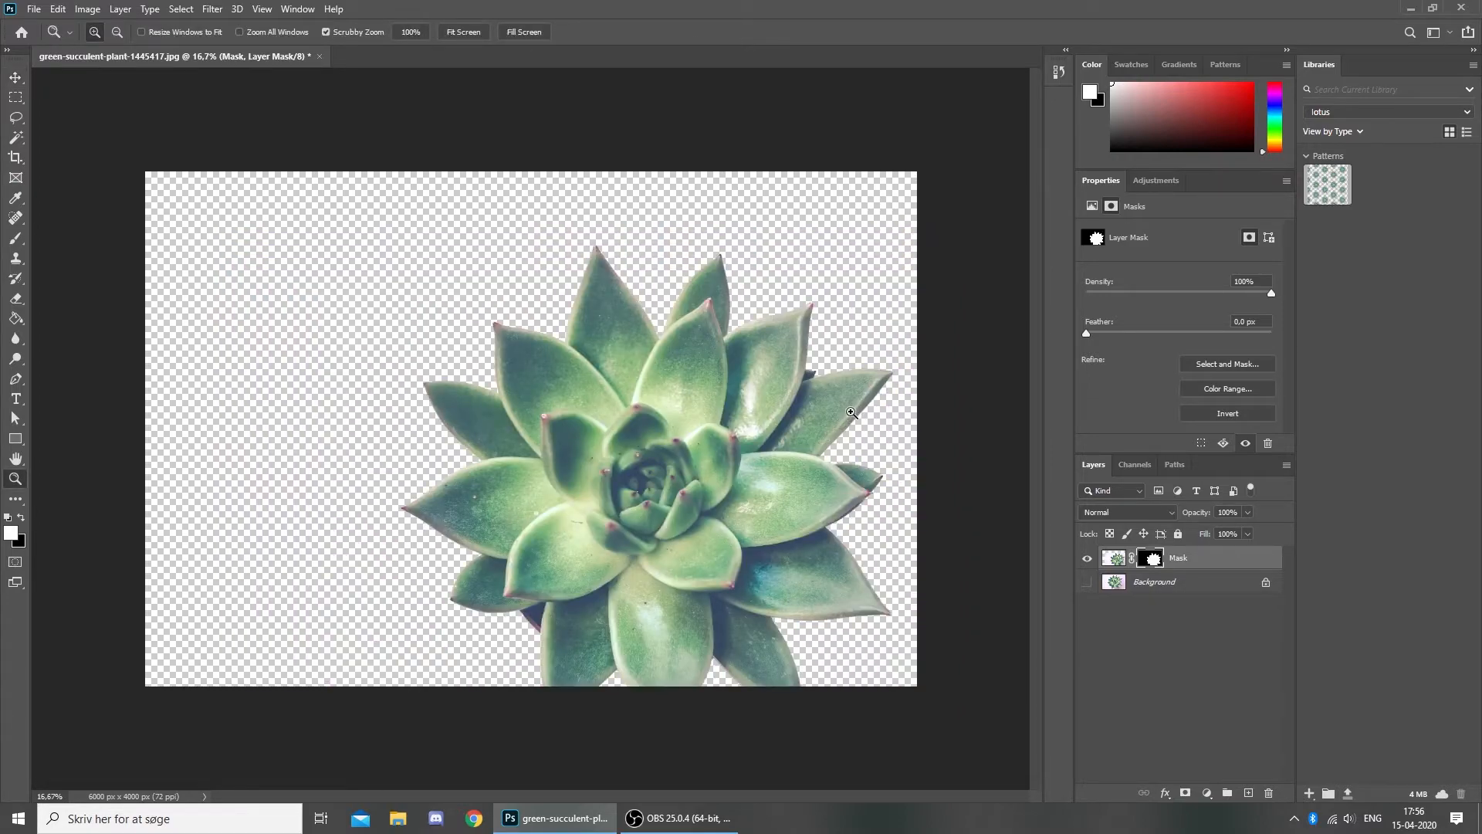
key("ctrl+z")
key("v")
scroll(846, 420, "down", 2)
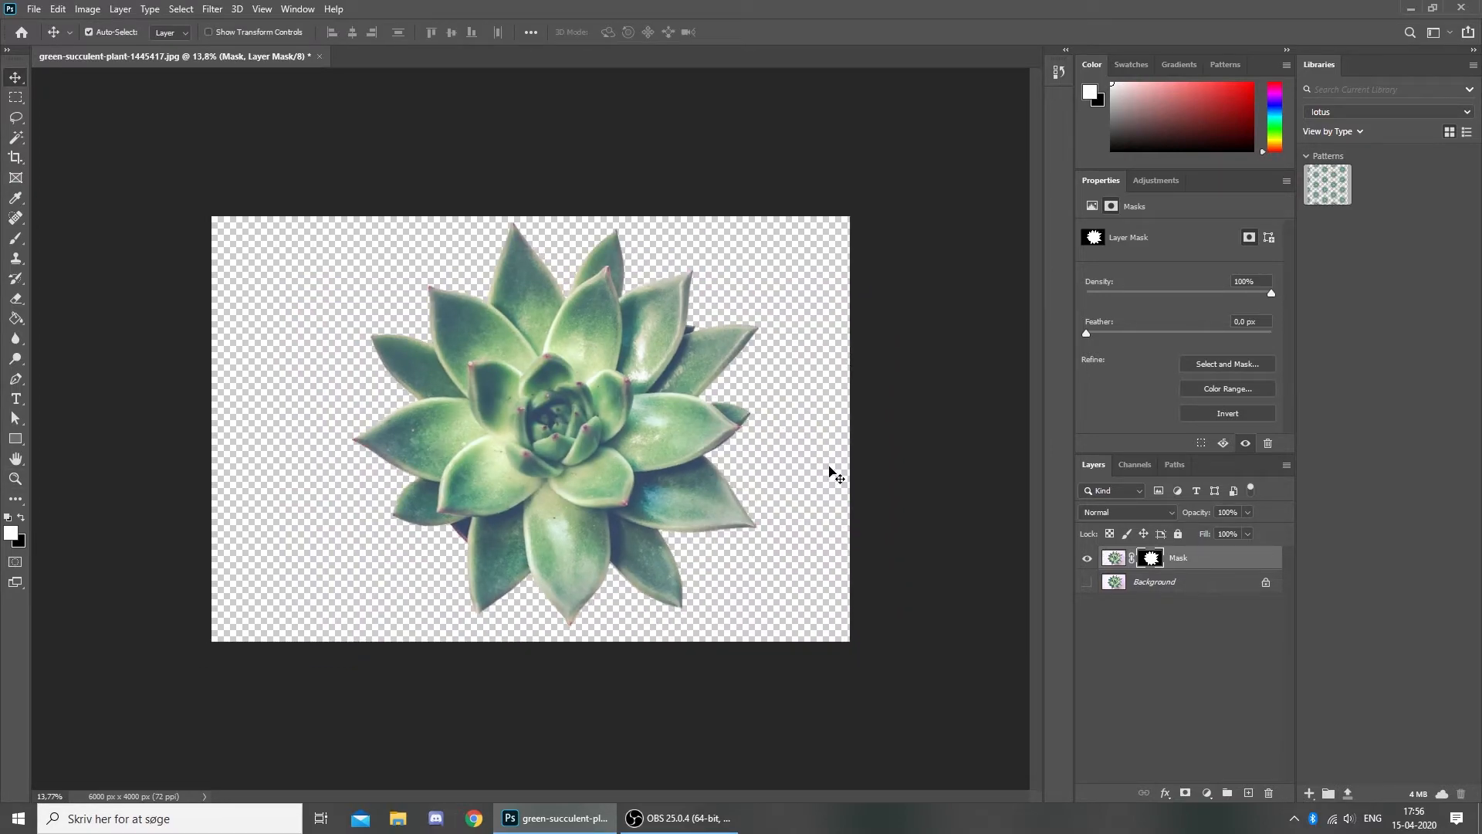
left_click(832, 473)
scroll(637, 432, "up", 1)
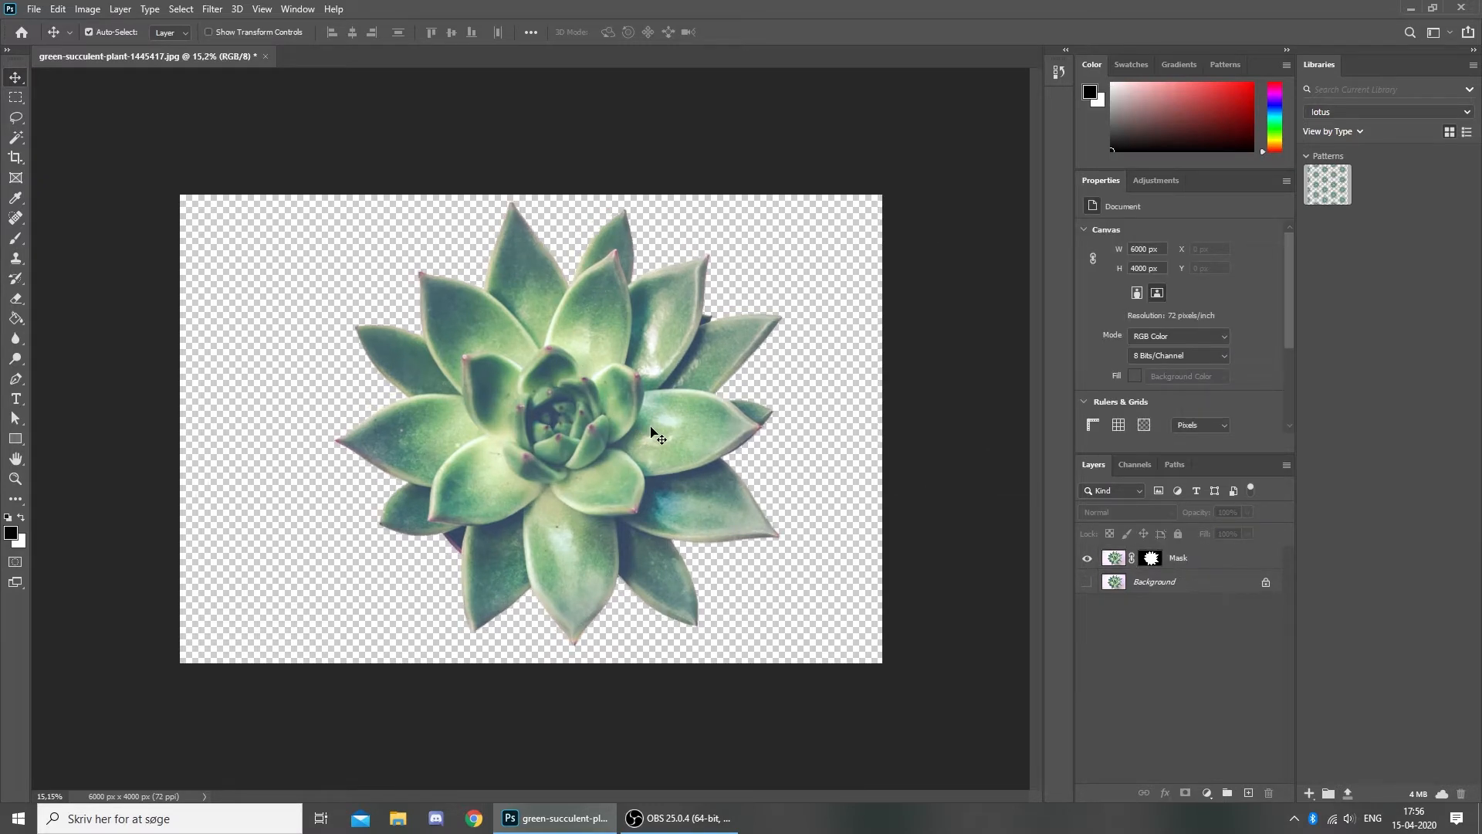
left_click(1150, 558)
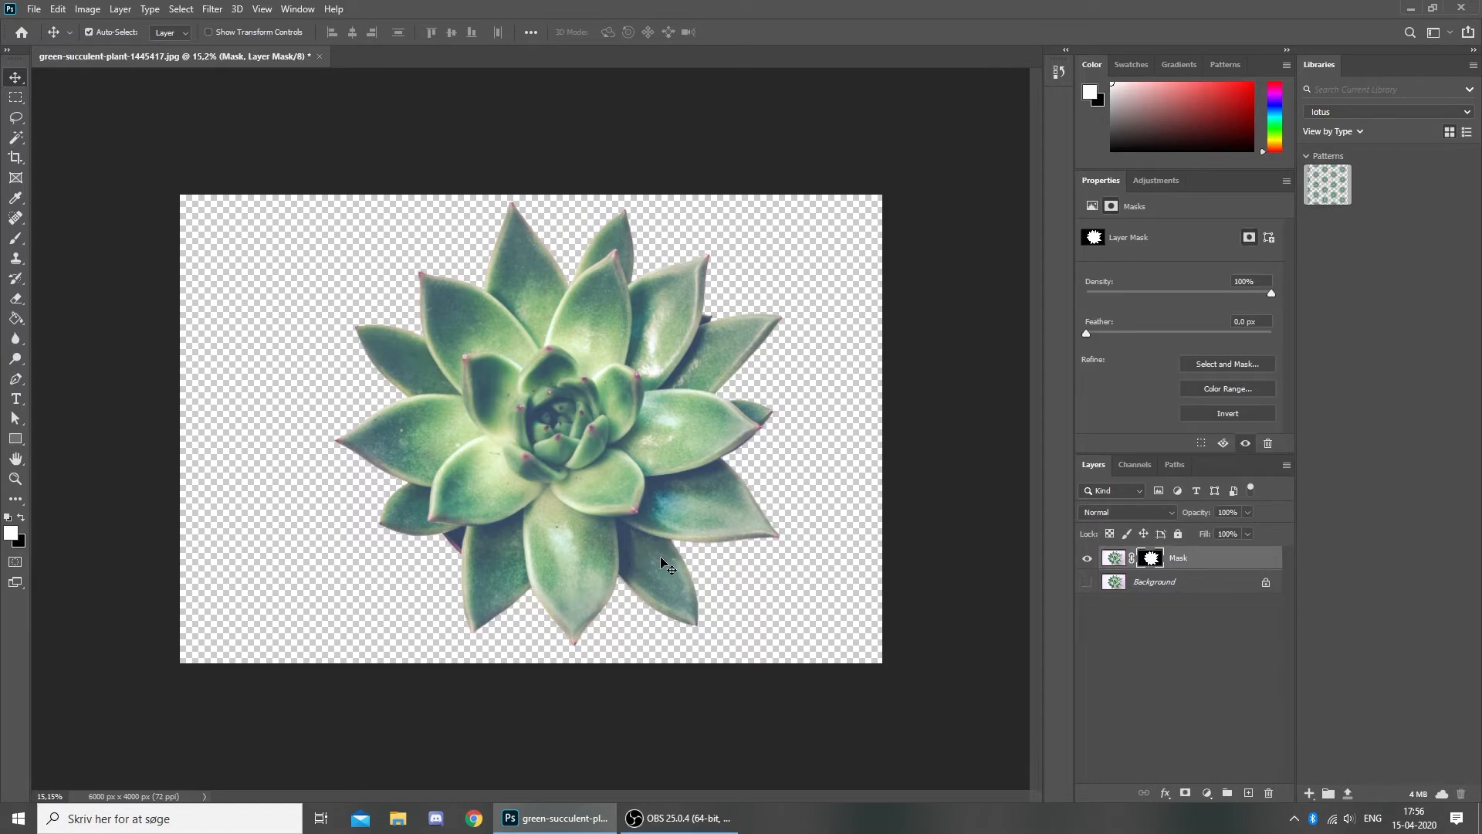
key("b")
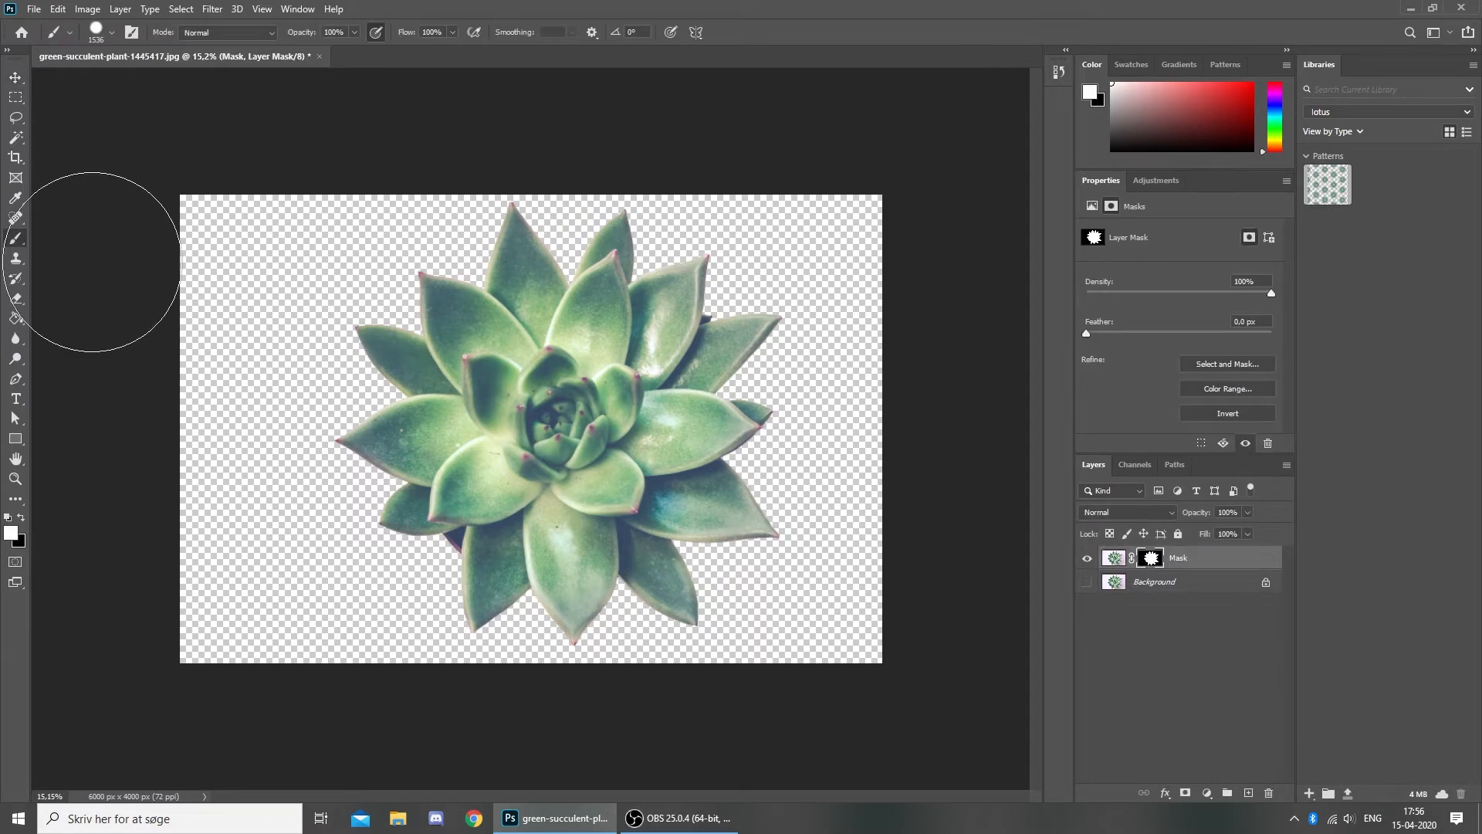
- Keep the standard Brush tool and adjust its tip size and hardness on the canvas
right_click(17, 238)
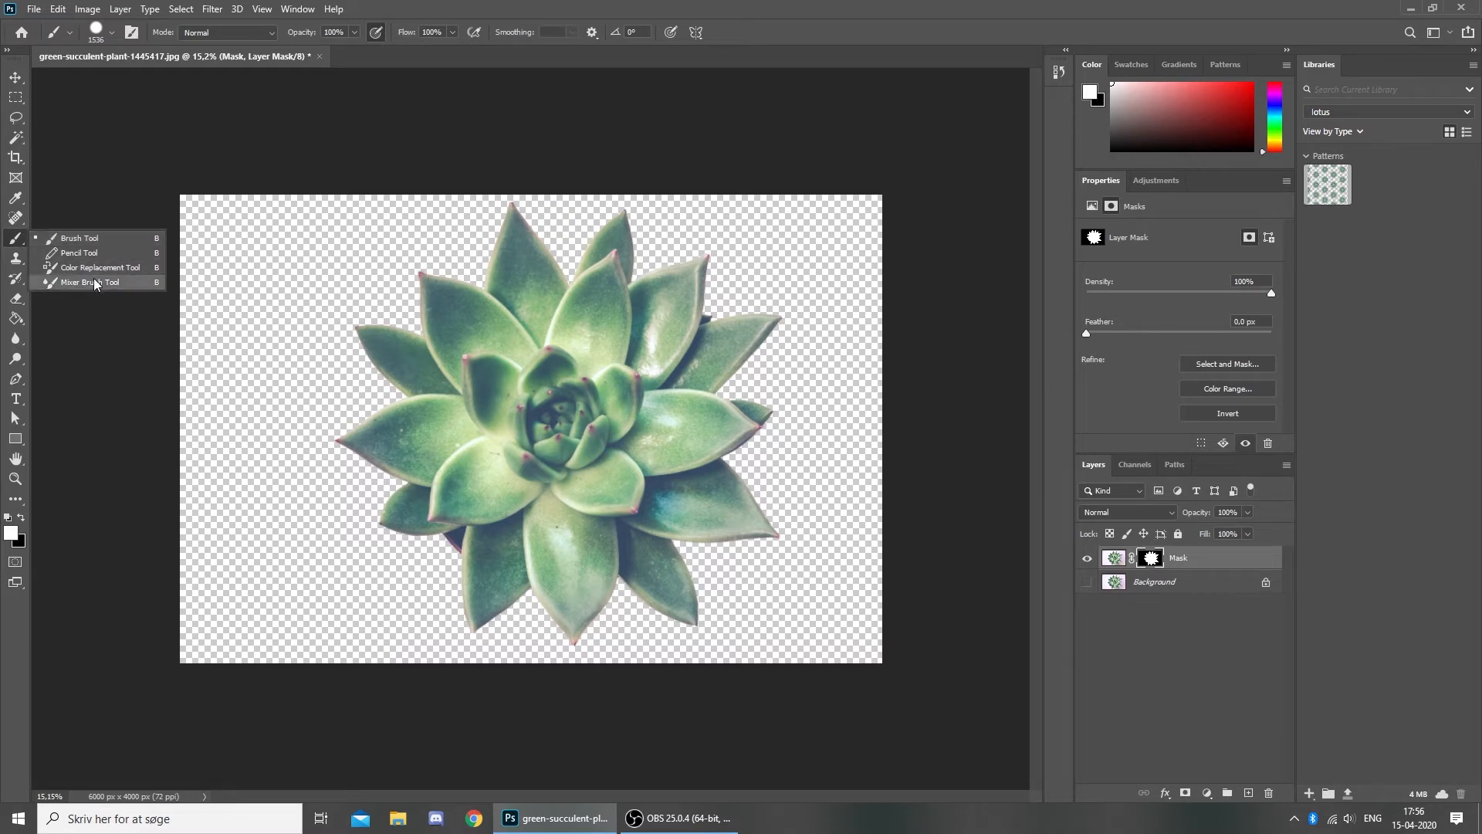
left_click(96, 242)
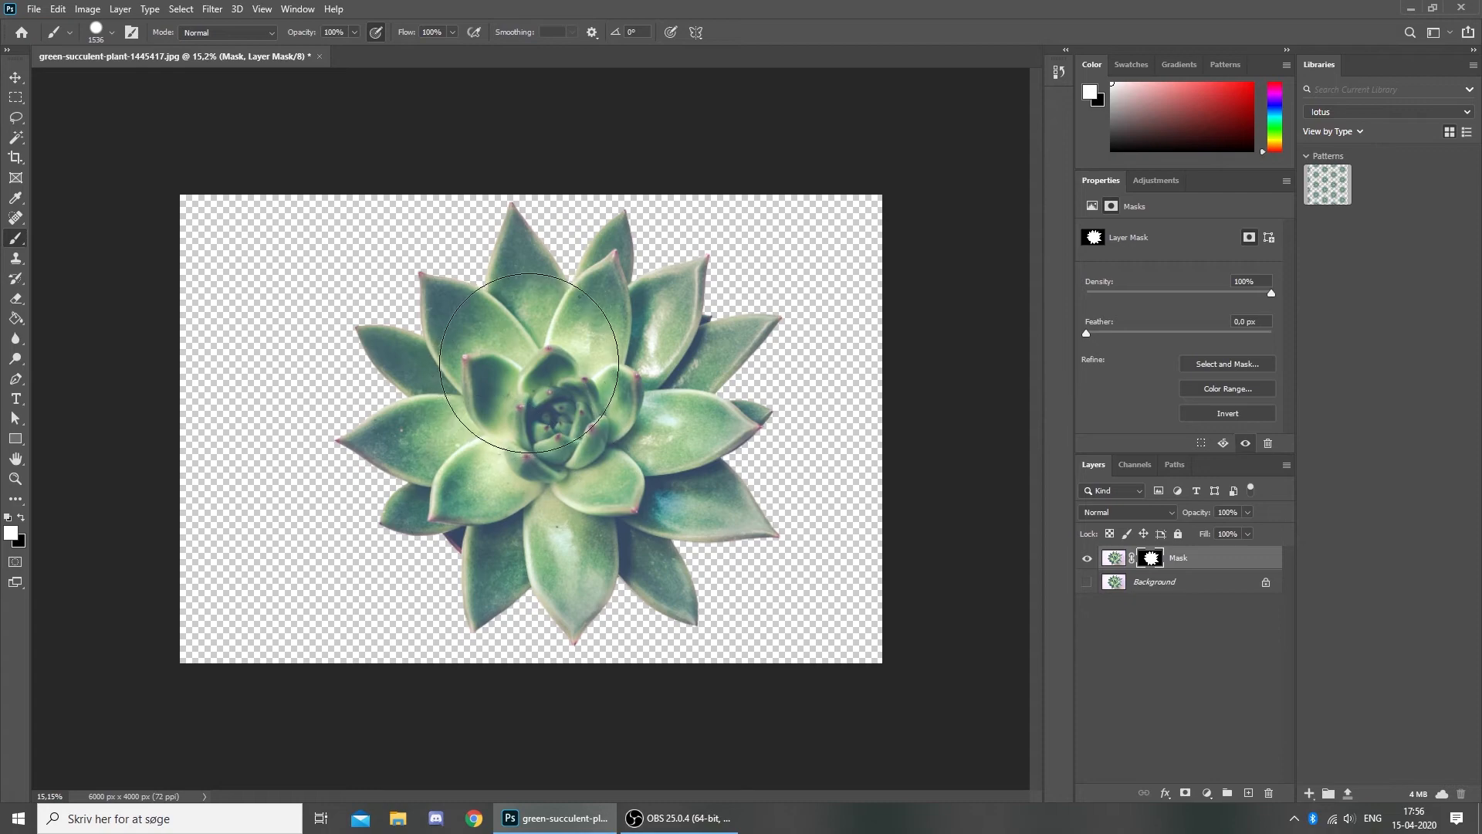
mouse_move(578, 334)
left_mouse_down()
mouse_move(562, 400)
mouse_move(596, 53)
mouse_move(640, 278)
mouse_move(639, 215)
mouse_move(609, 177)
mouse_move(650, 76)
mouse_move(609, 234)
mouse_move(637, 86)
mouse_move(739, 21)
mouse_move(619, 214)
mouse_move(565, 45)
mouse_move(514, 413)
mouse_move(389, 563)
mouse_move(409, 554)
left_mouse_up()
right_click(575, 412, "ctrl")
mouse_move(443, 531)
left_mouse_down()
mouse_move(545, 302)
mouse_move(546, 315)
mouse_move(439, 485)
mouse_move(533, 204)
mouse_move(498, 340)
left_mouse_up()
right_click(503, 370, "alt+shift")
right_click(530, 355)
- Enlarge the brush tip from 62 px to about 767 px
left_click(129, 38)
left_click(112, 33)
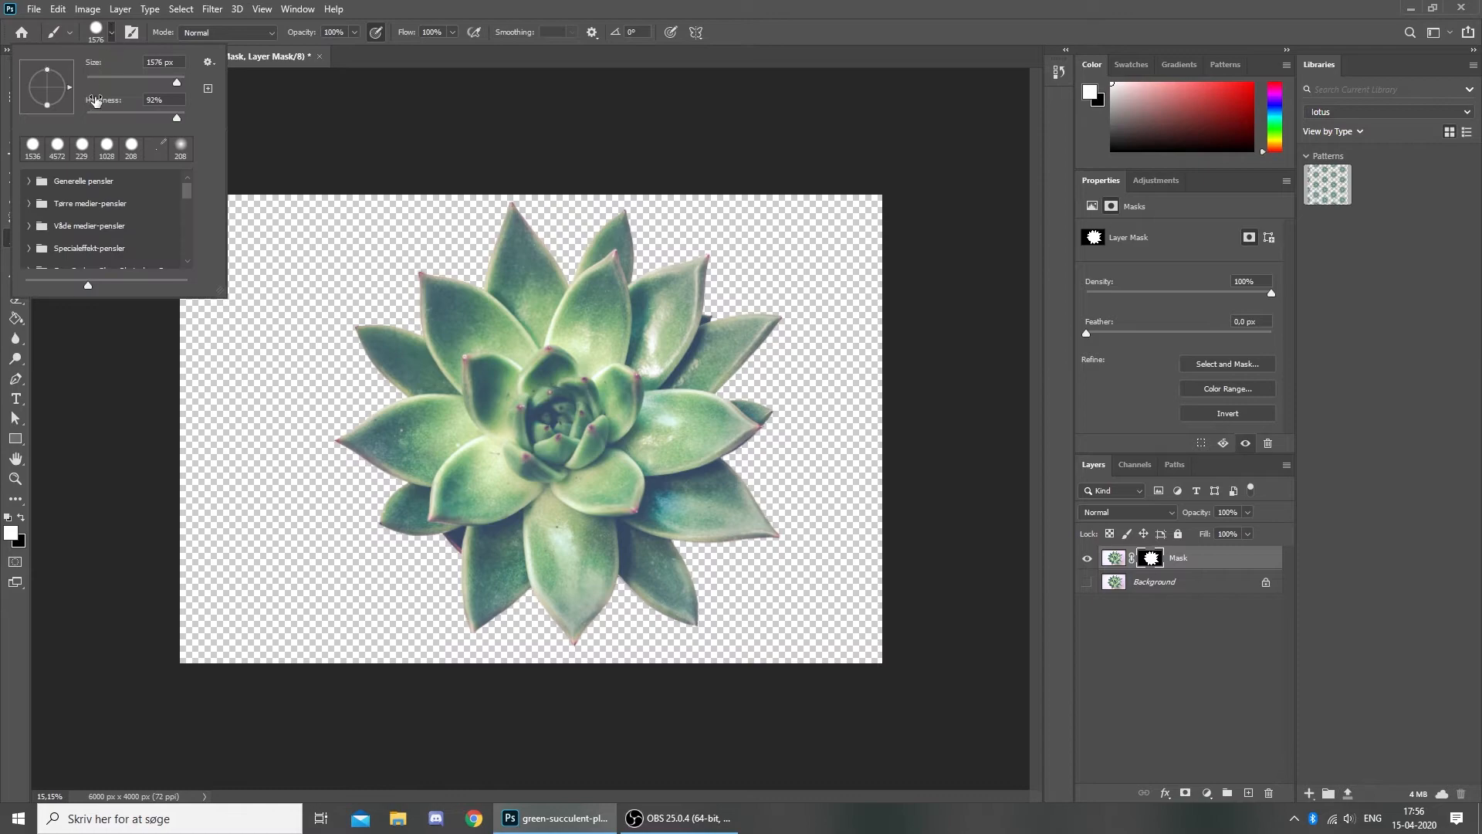
left_click(117, 38)
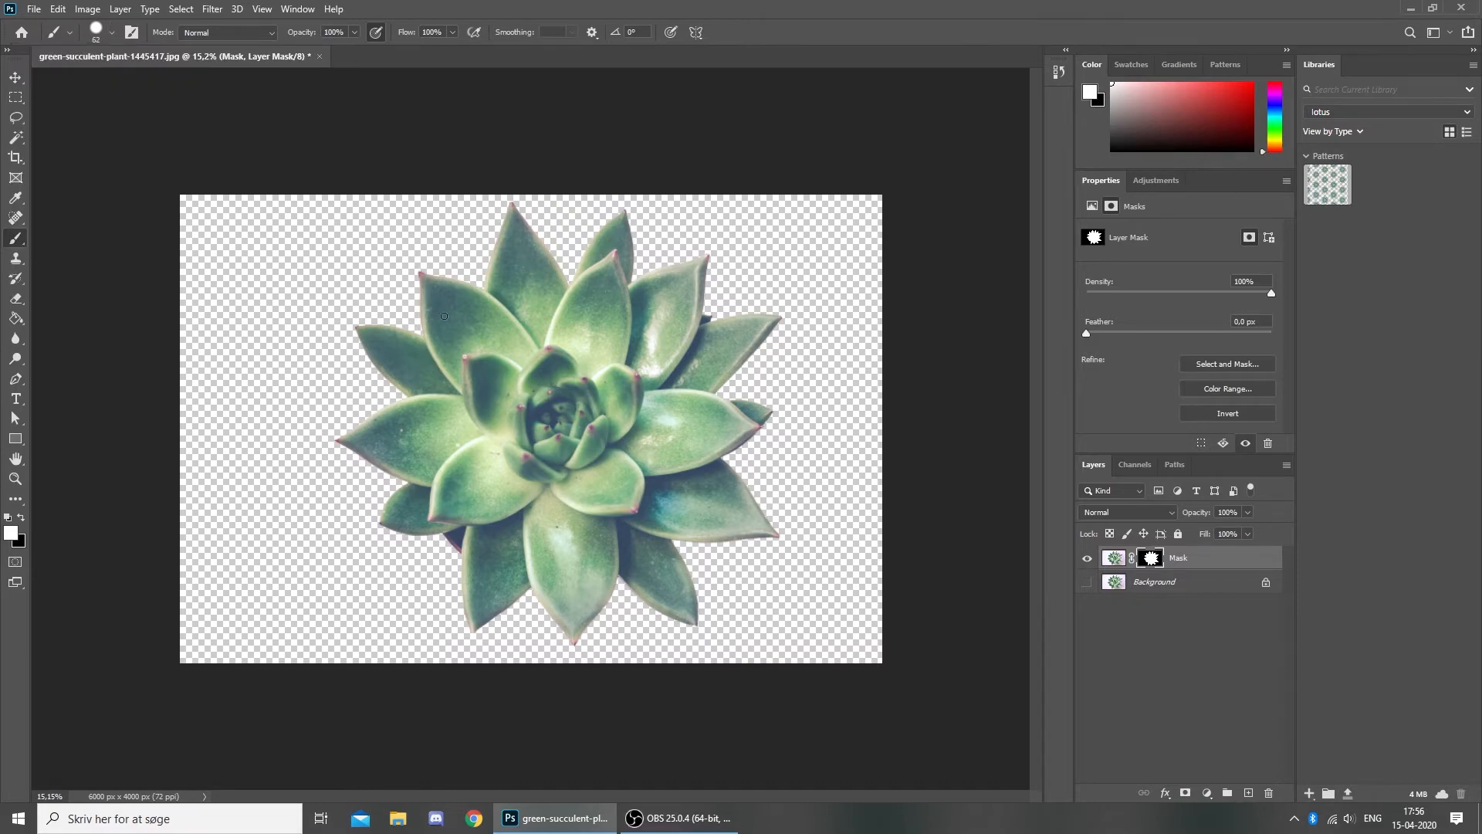
mouse_move(393, 272)
left_mouse_down("alt")
mouse_move(527, 328)
mouse_move(363, 302)
mouse_move(429, 309)
left_mouse_up("alt")
mouse_move(450, 366)
left_mouse_down("alt")
mouse_move(484, 392)
mouse_move(457, 409)
mouse_move(413, 391)
mouse_move(475, 257)
mouse_move(445, 437)
mouse_move(477, 369)
left_mouse_up("alt")
mouse_move(507, 465)
left_mouse_down("alt")
mouse_move(317, 450)
mouse_move(366, 452)
left_mouse_up("alt")
- Cancel mask refinement, view the mask alone, and make black the foreground colour
double_click(1150, 559)
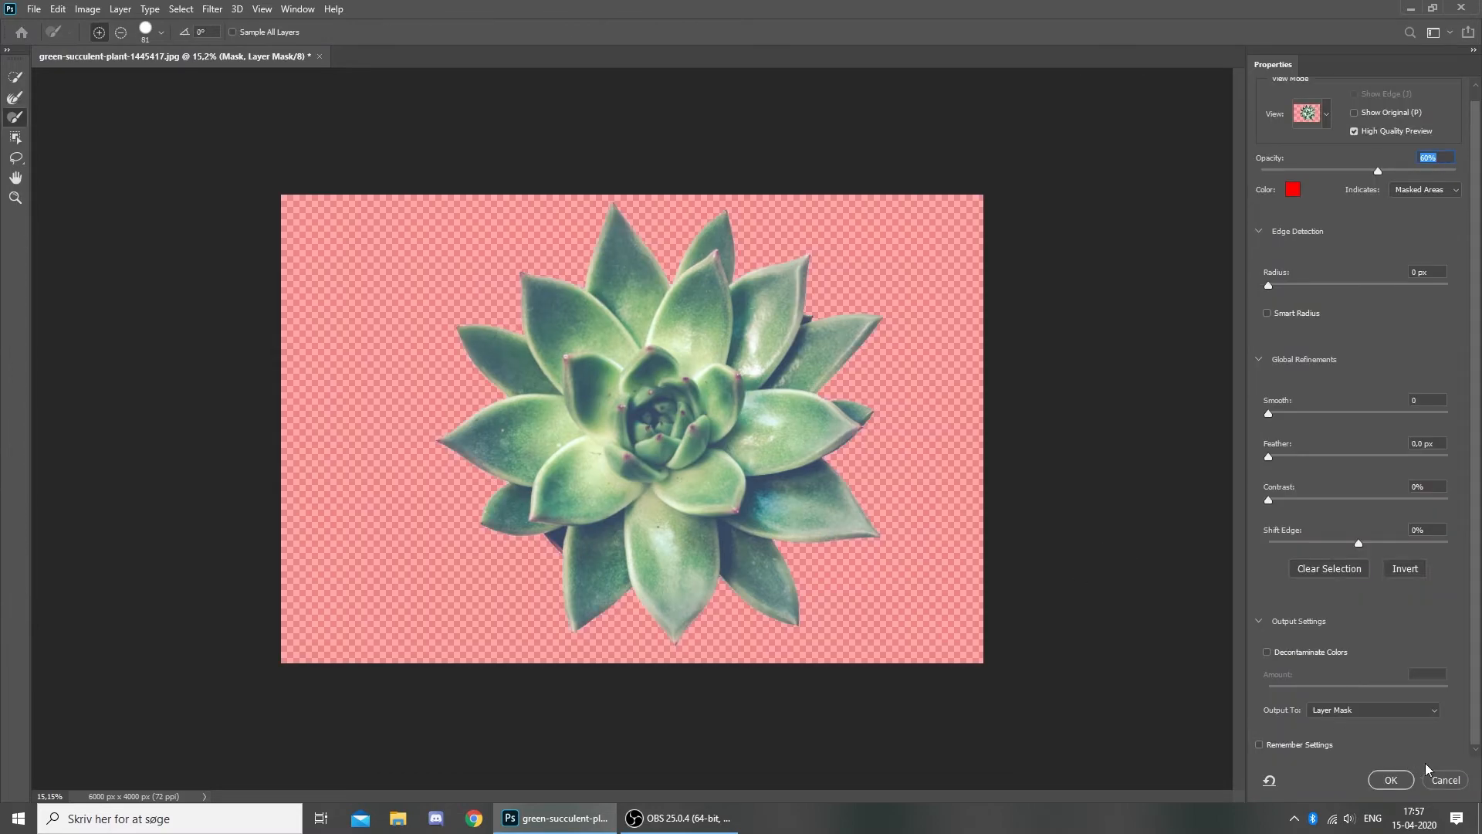
key("Escape")
left_click(1151, 557, "alt")
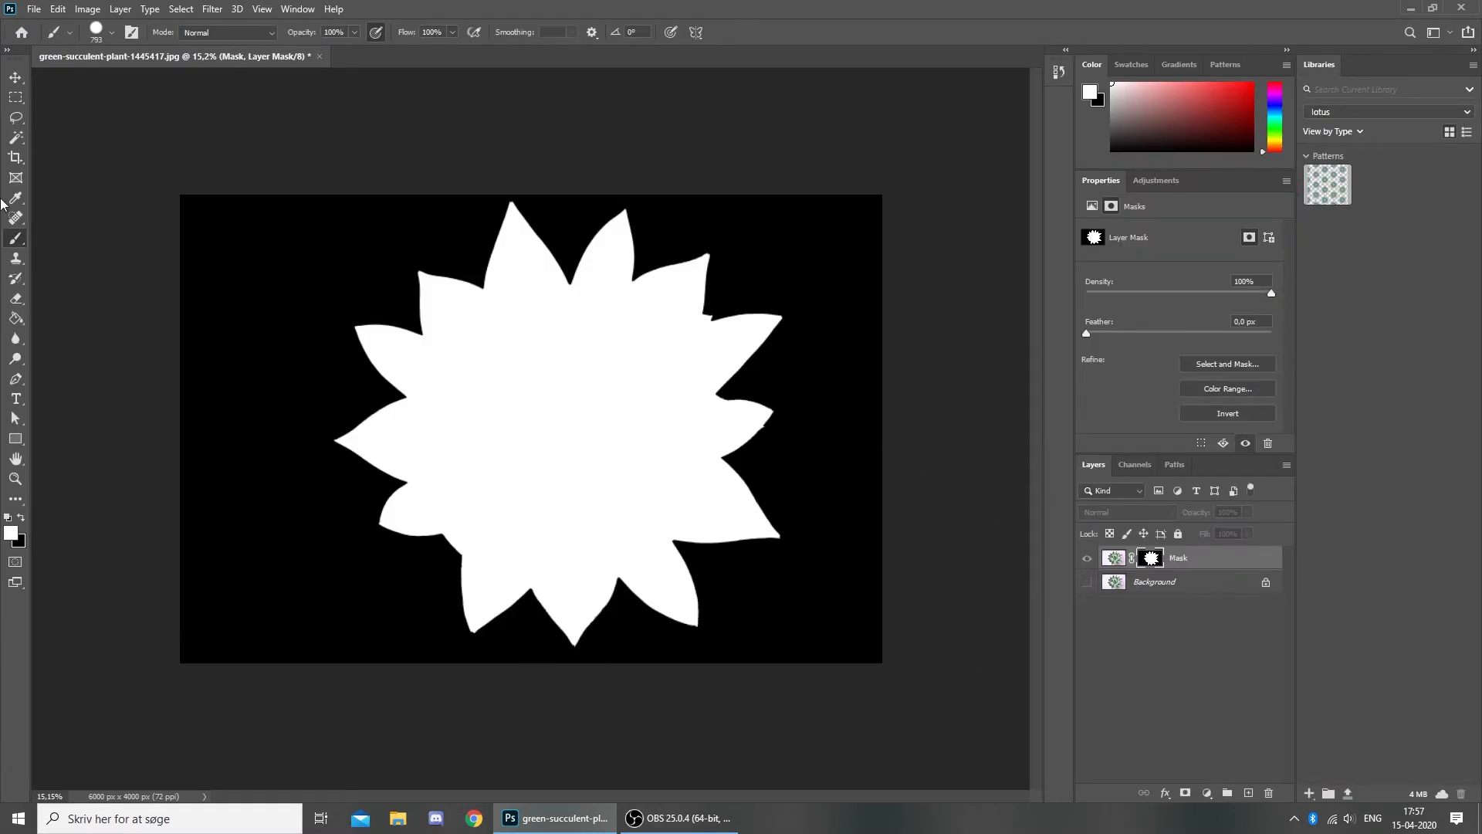
left_click(20, 518)
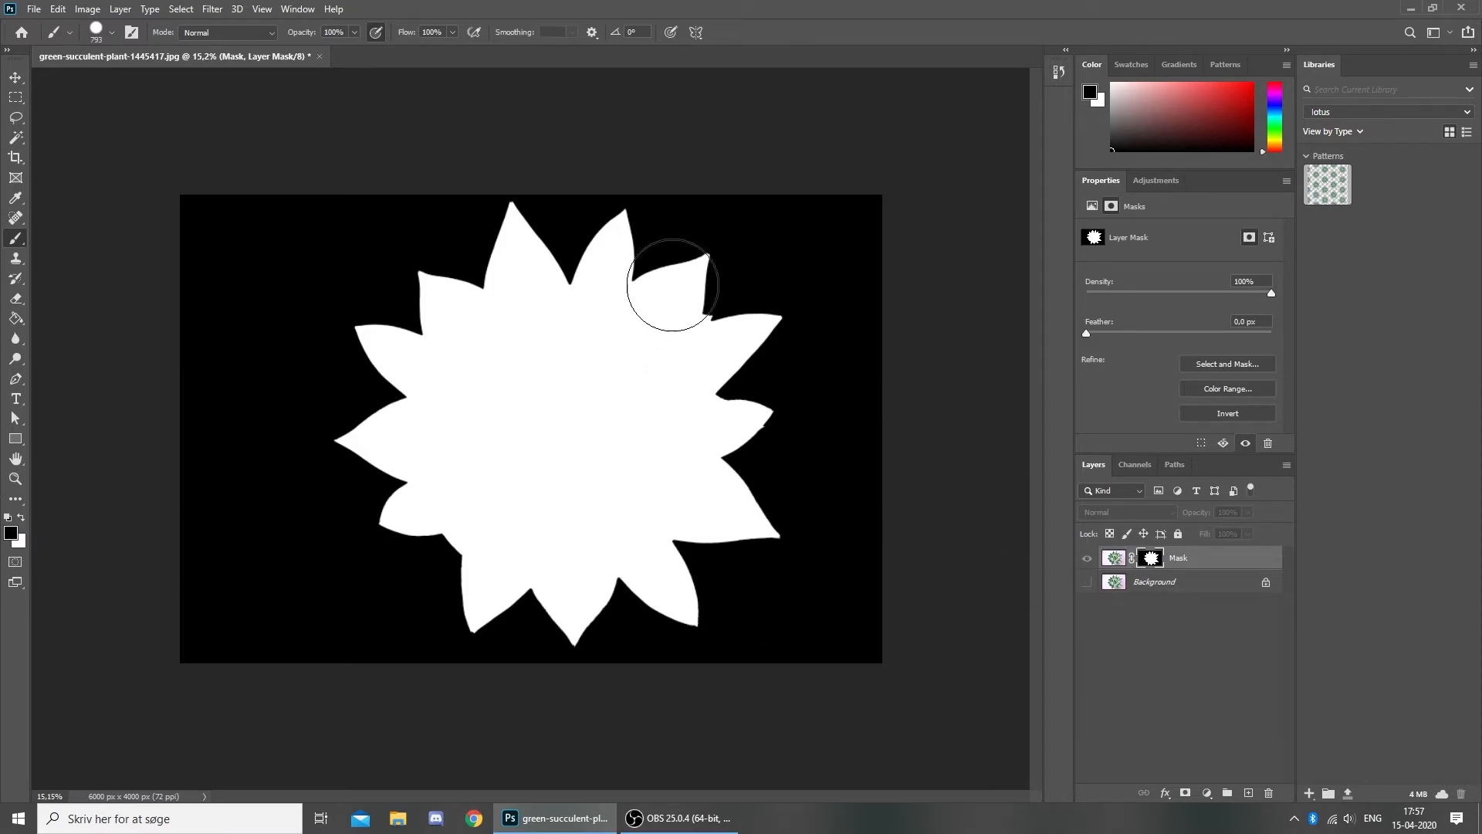
- Retarget the layer mask, cancel Select and Mask again, and return to the masked photo
left_click(1105, 560)
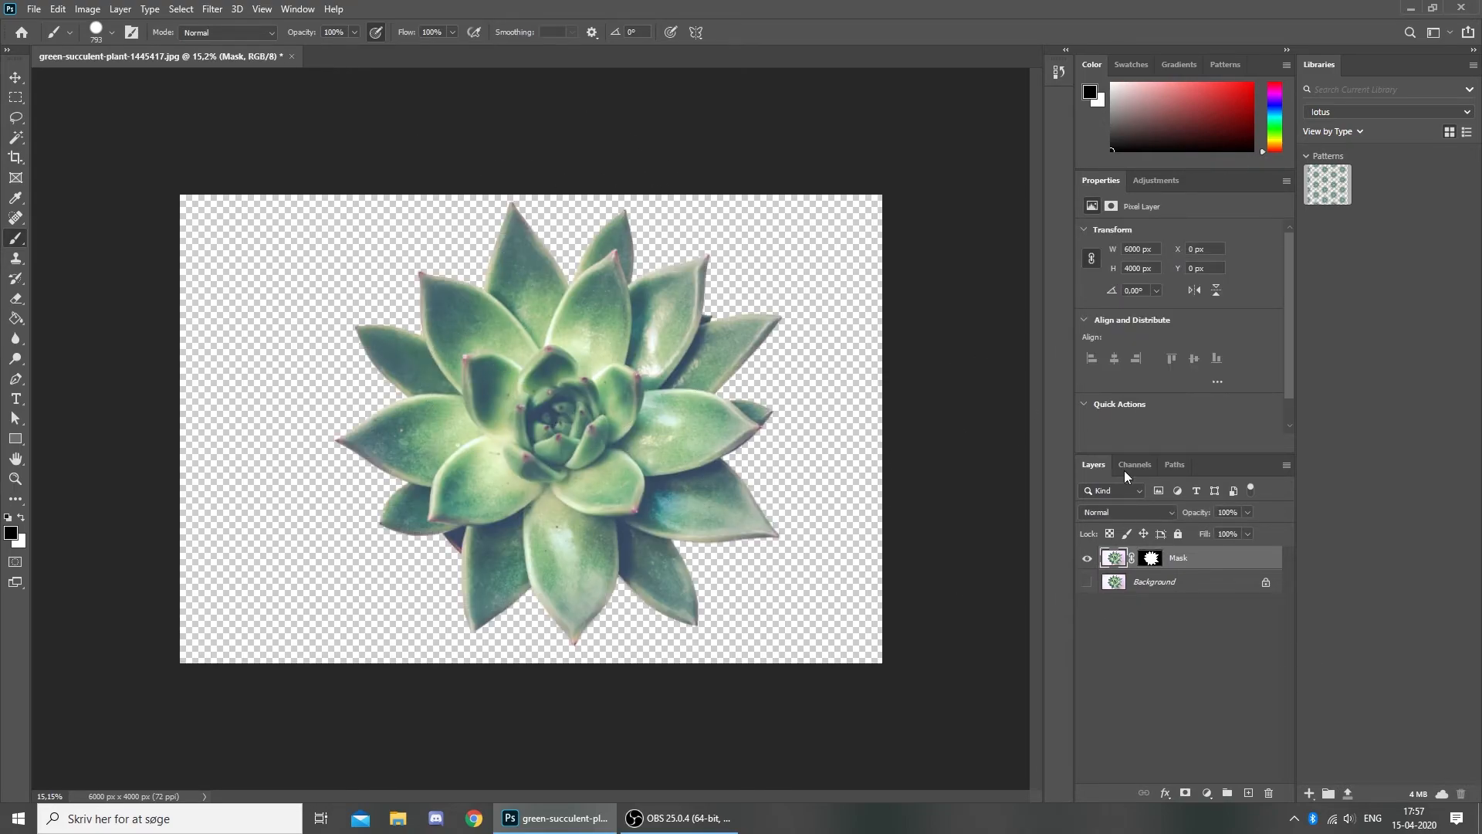
left_click(1142, 554)
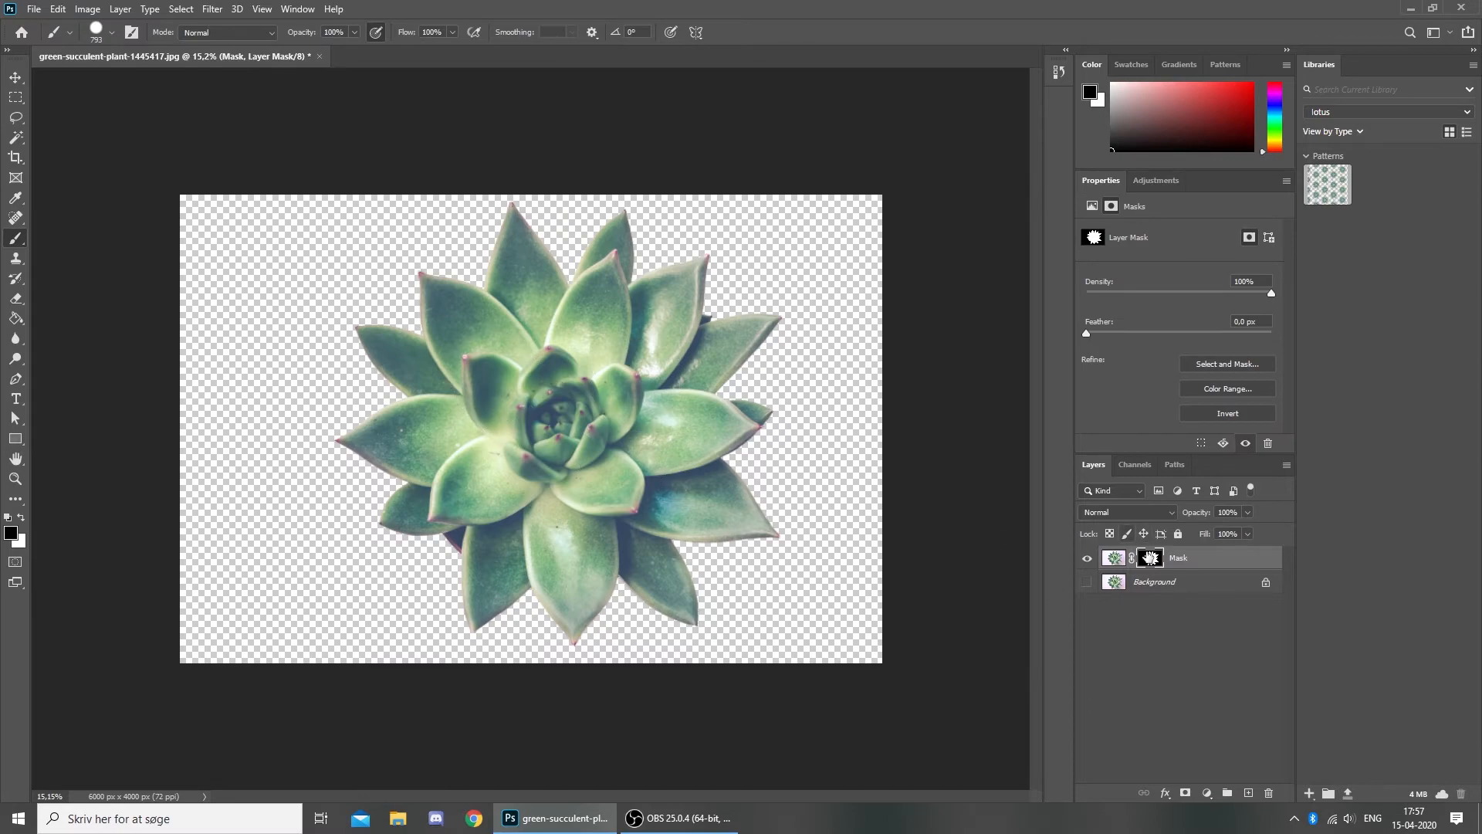
key("ctrl+alt+r")
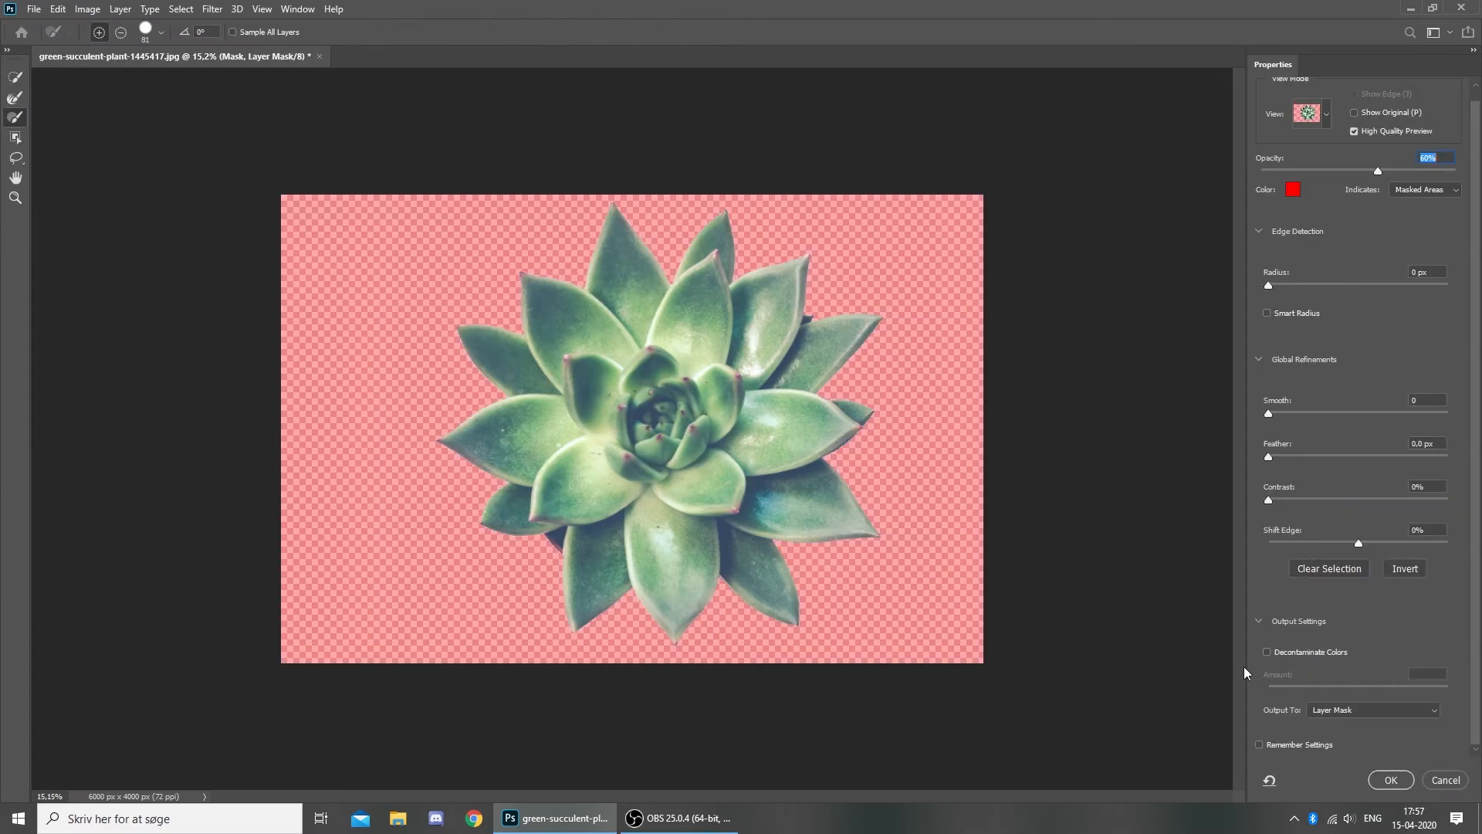
left_click(1437, 776)
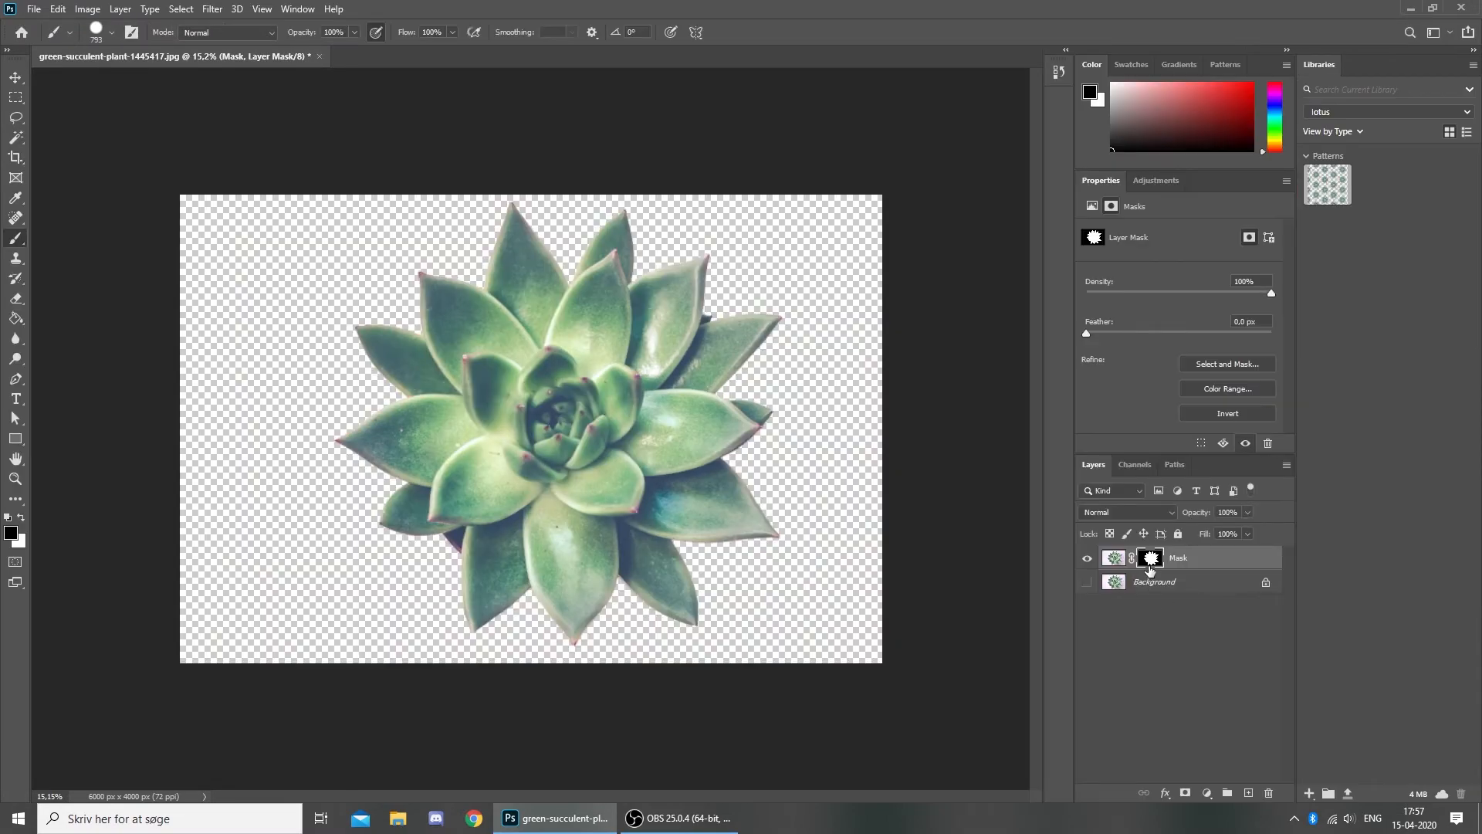
left_click(1149, 560, "alt")
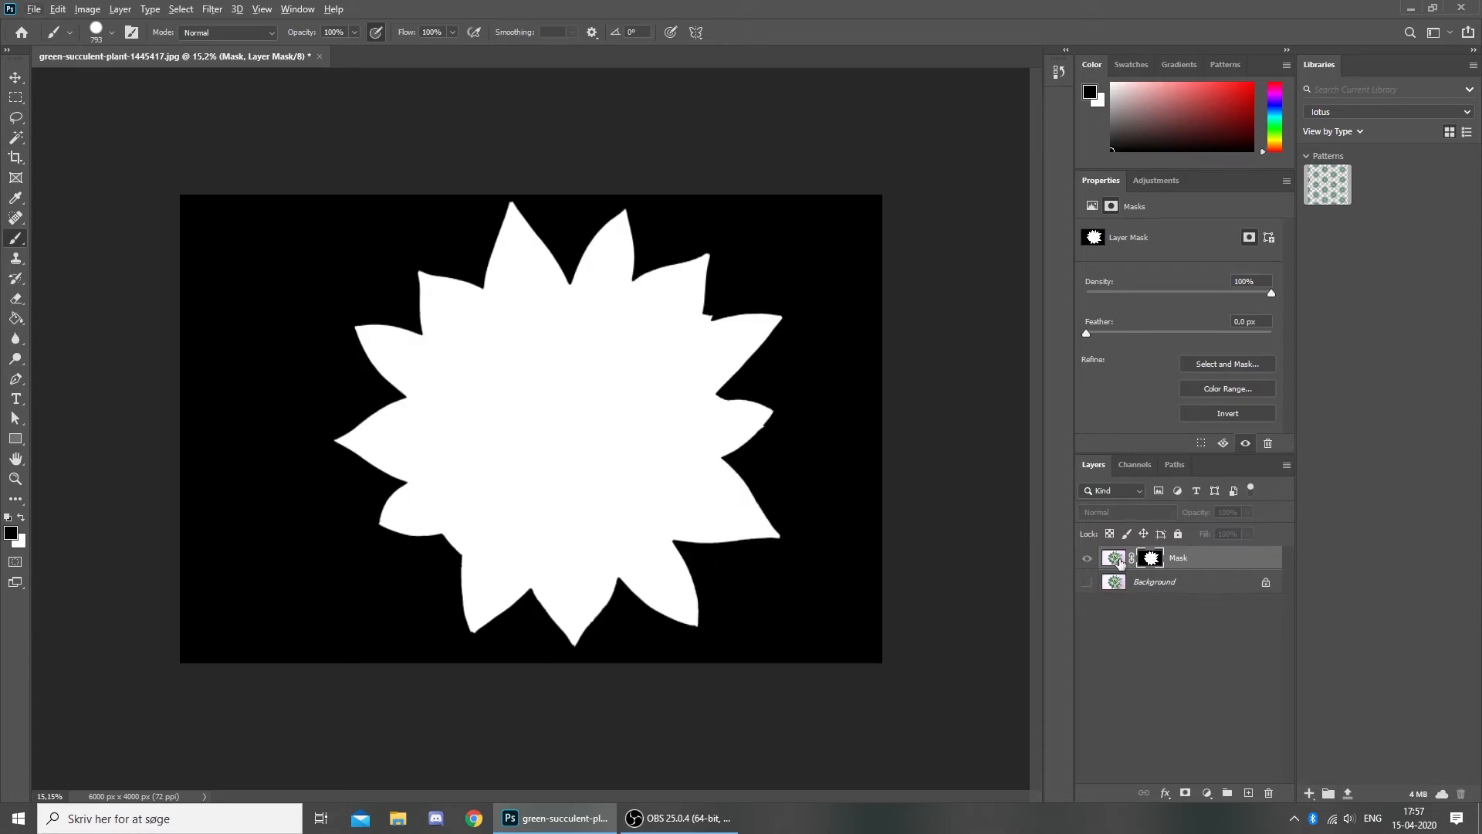
left_click(1113, 557)
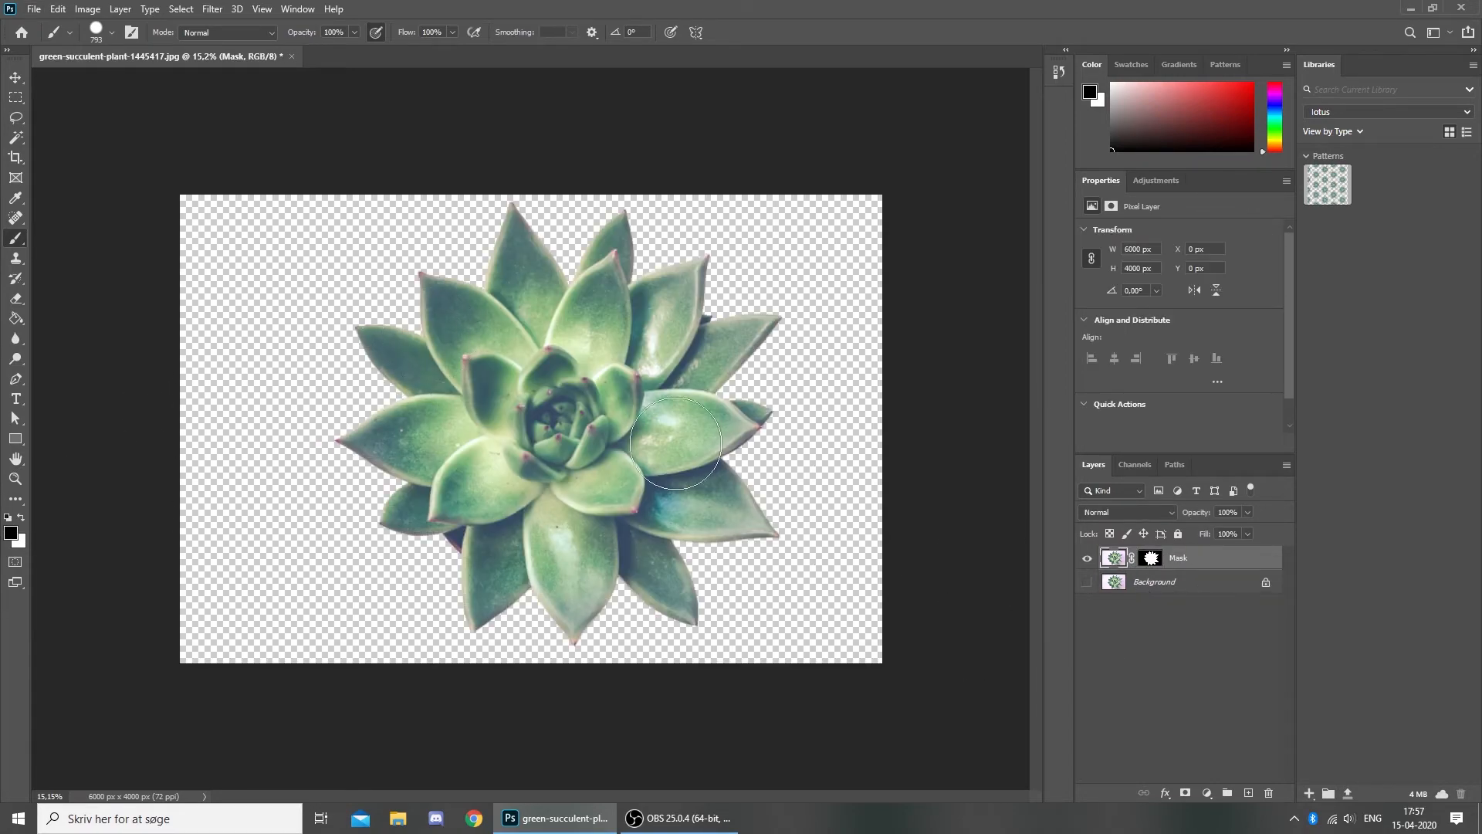
left_click_drag(818, 318, 205, 430)
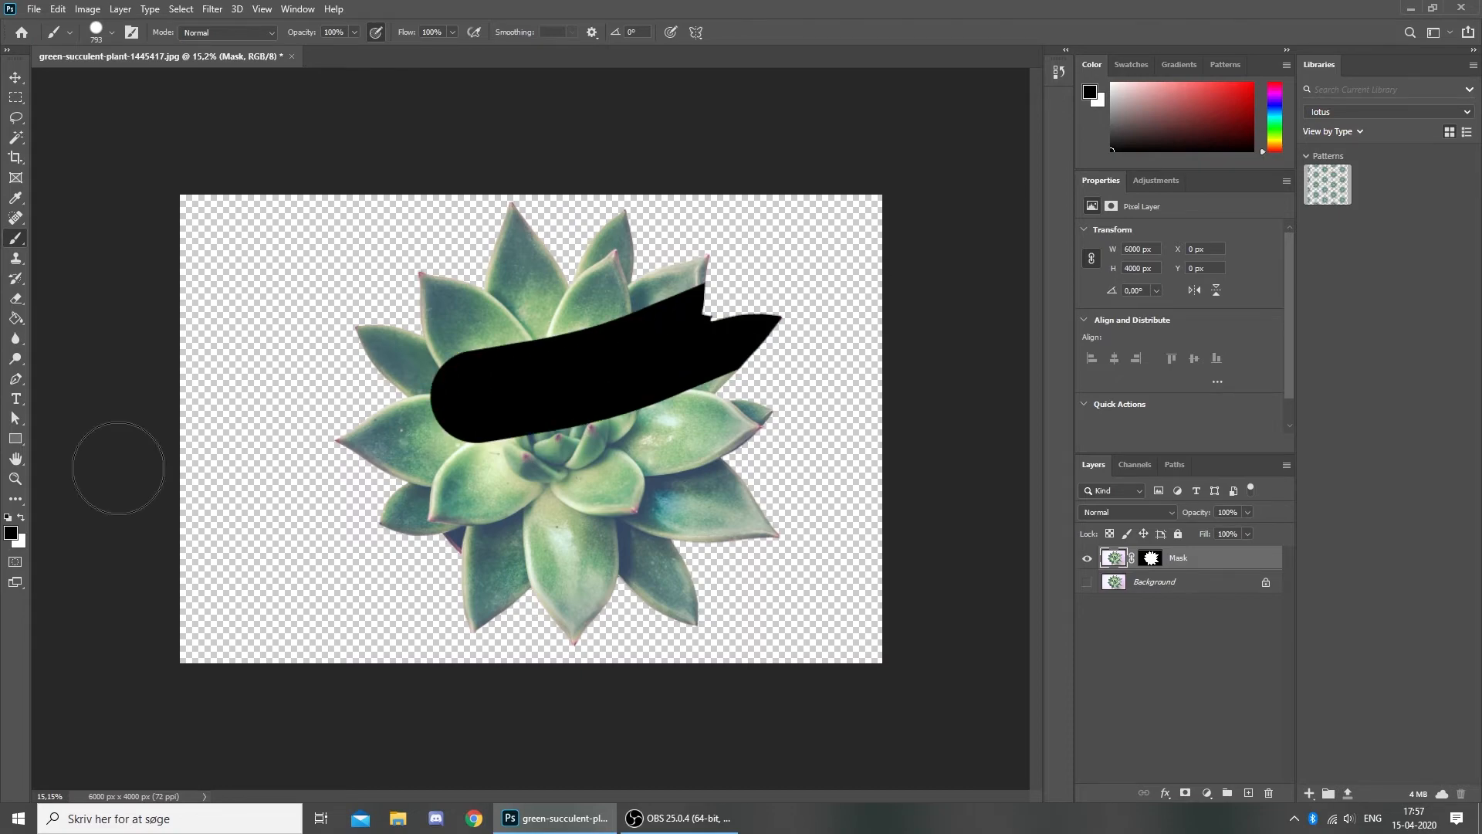
mouse_move(839, 323)
left_mouse_down()
mouse_move(695, 404)
mouse_move(334, 694)
mouse_move(483, 671)
left_mouse_up()
left_click(1160, 562)
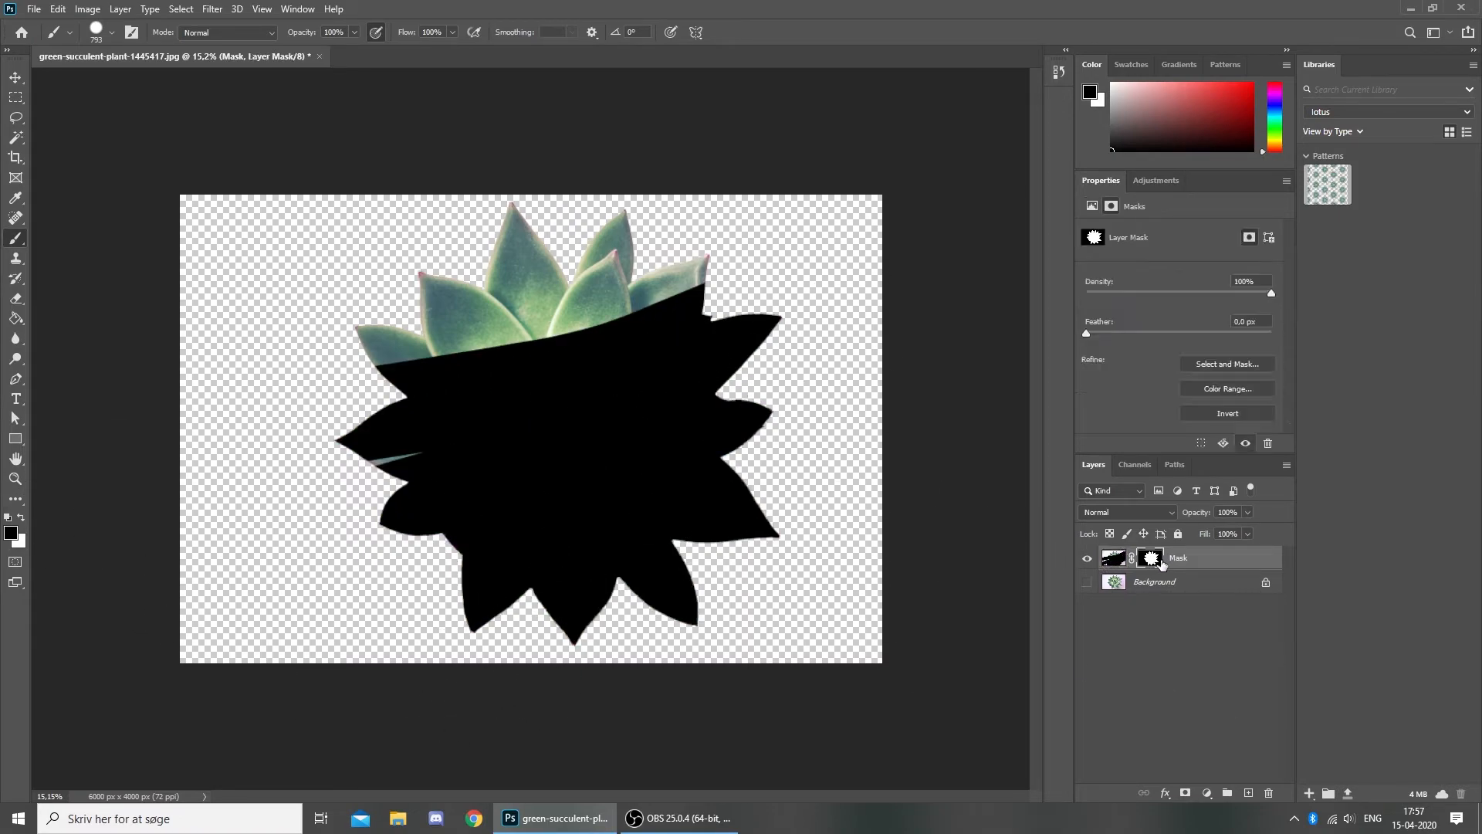
left_click(1153, 561, "alt")
mouse_move(867, 298)
left_mouse_down()
mouse_move(521, 419)
mouse_move(433, 527)
mouse_move(782, 445)
mouse_move(725, 578)
left_mouse_up()
key("ctrl+z")
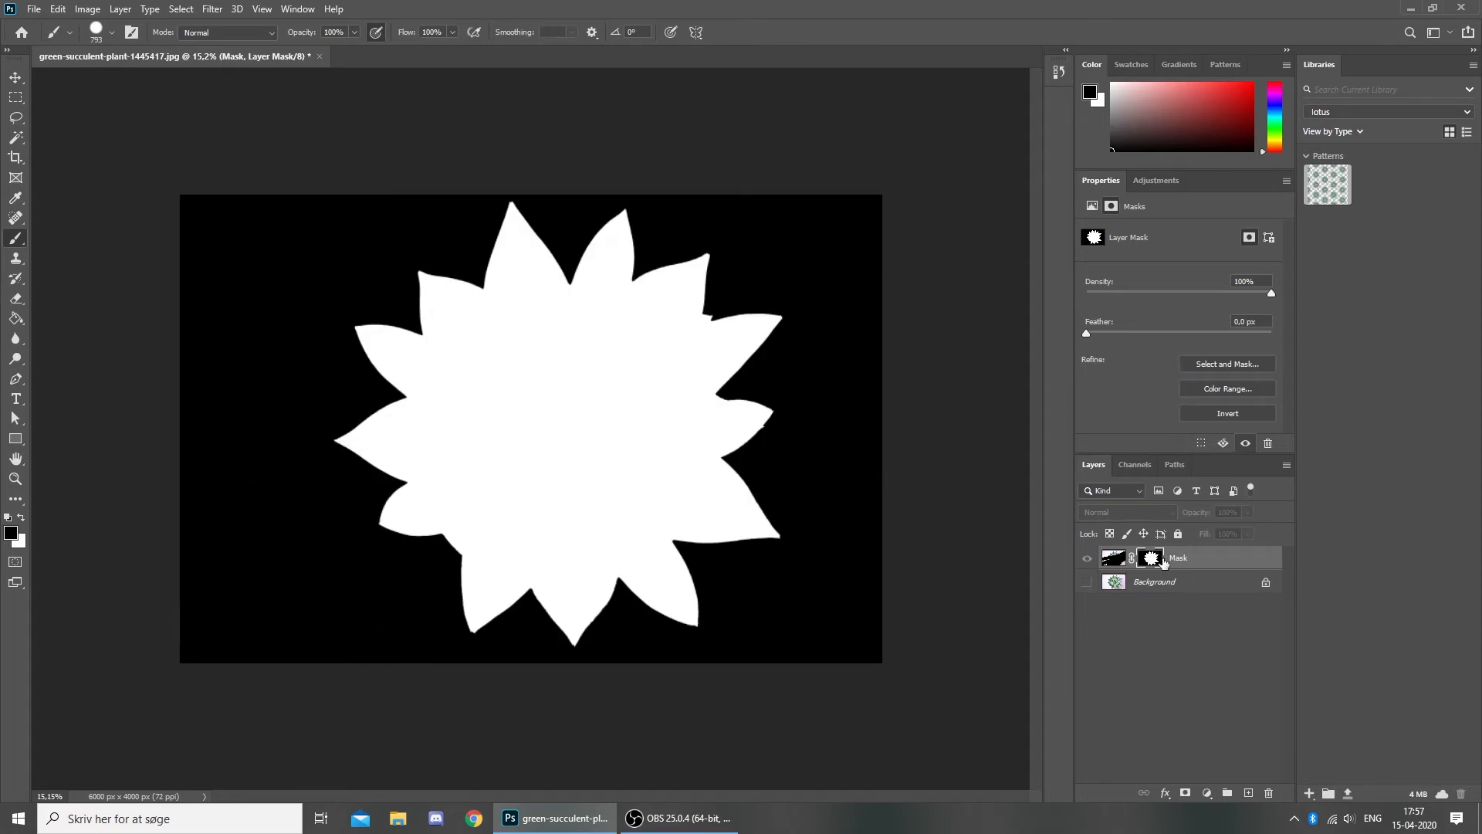
left_click(1119, 563)
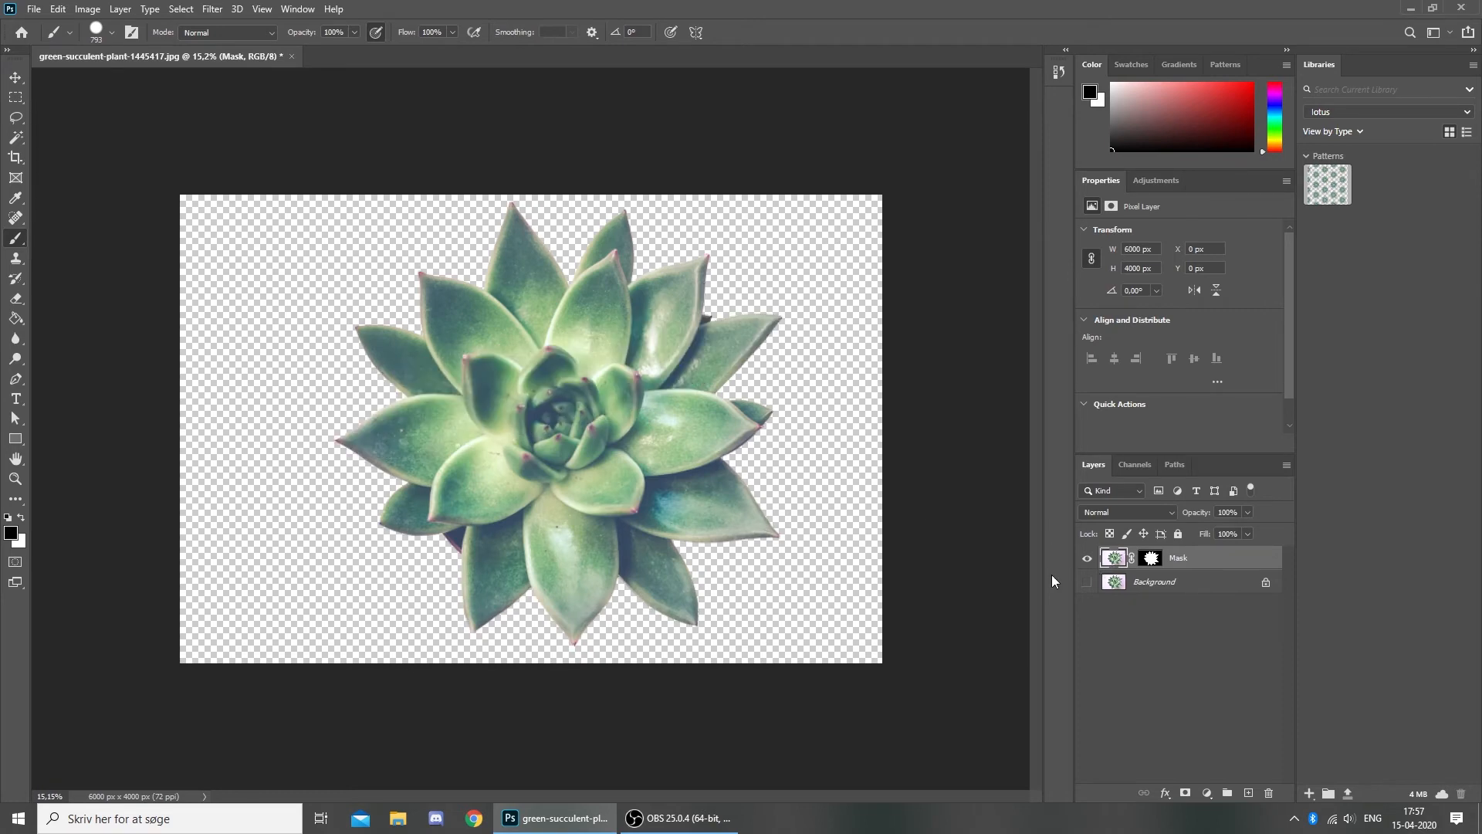
left_click(1150, 558)
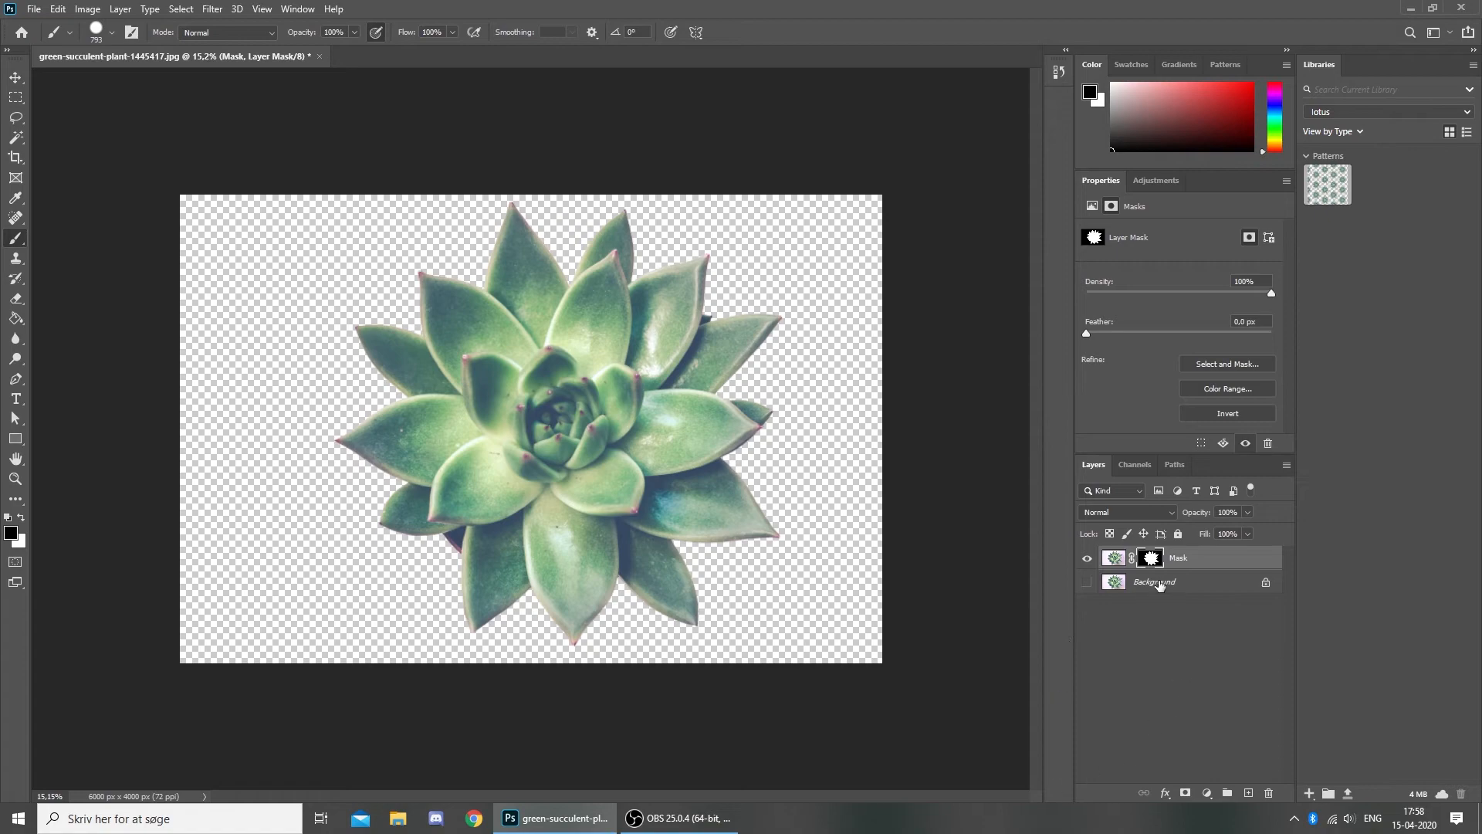
- Test black zigzag strokes on the layer mask in mask-only view, then undo them
left_click(1142, 564, "alt")
mouse_move(745, 355)
left_mouse_down()
mouse_move(516, 555)
mouse_move(857, 198)
mouse_move(565, 482)
left_mouse_up()
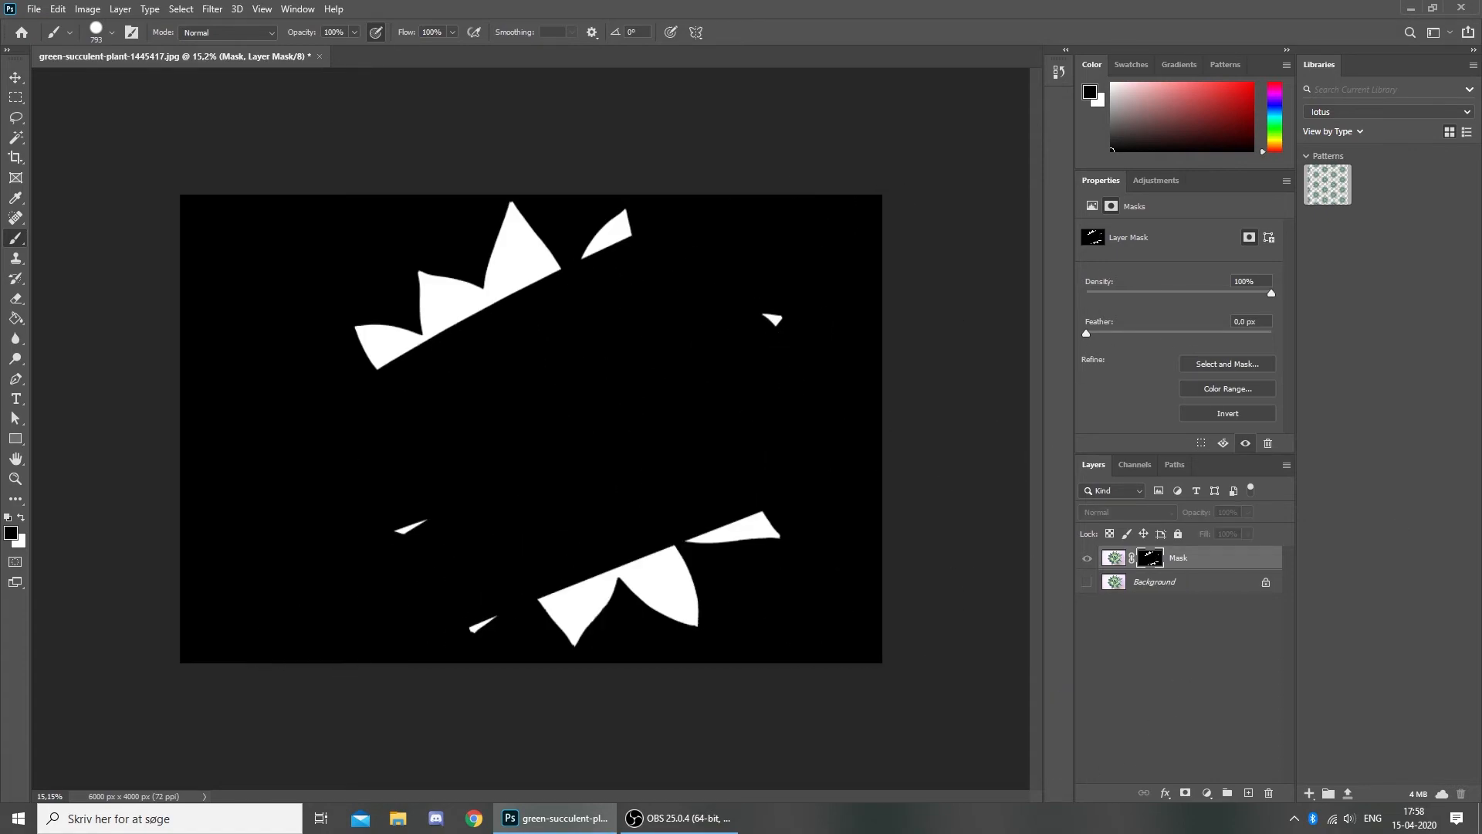
left_click(1123, 557)
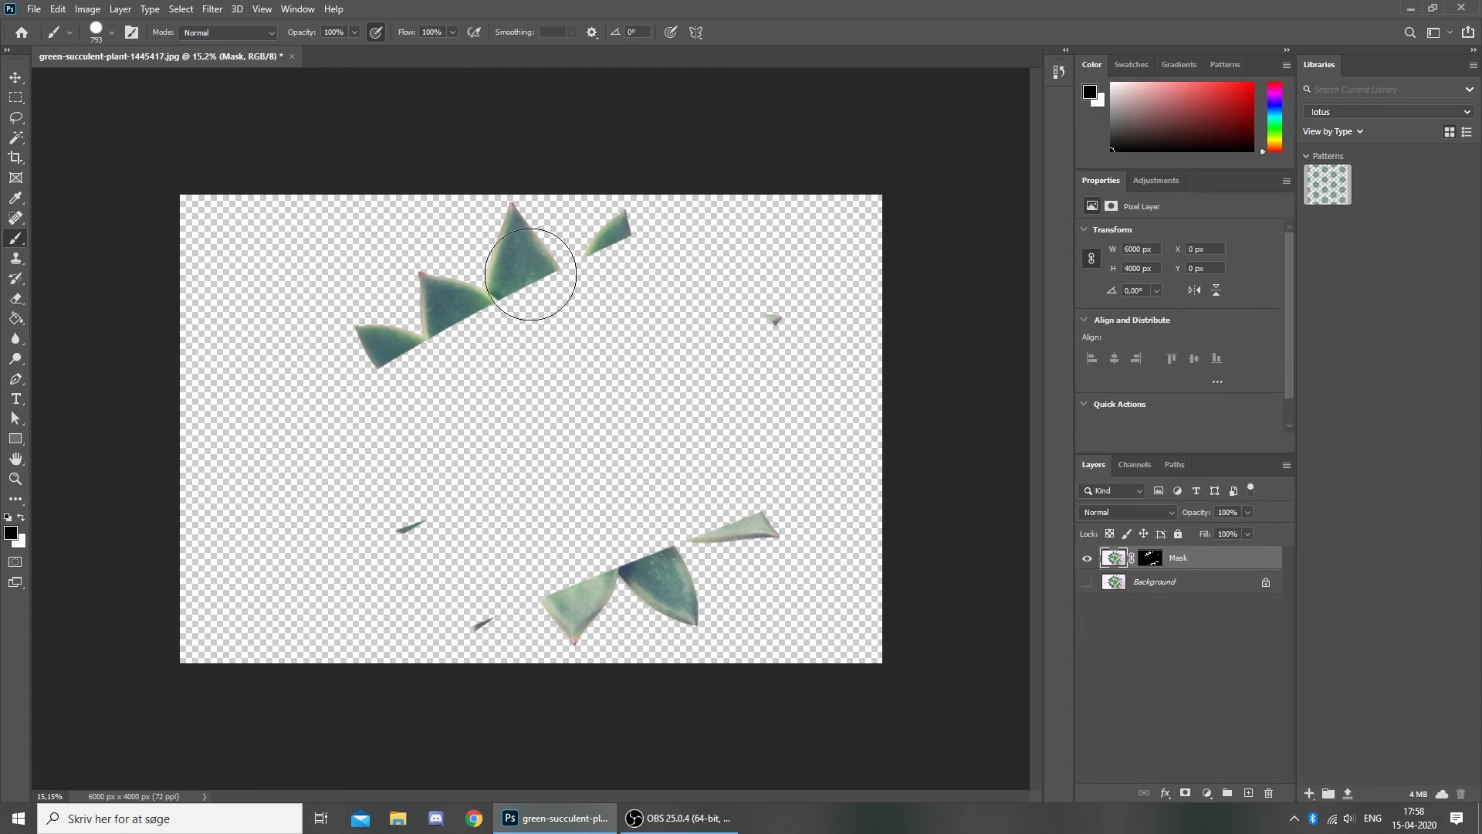
left_click(1151, 557)
key("ctrl+z")
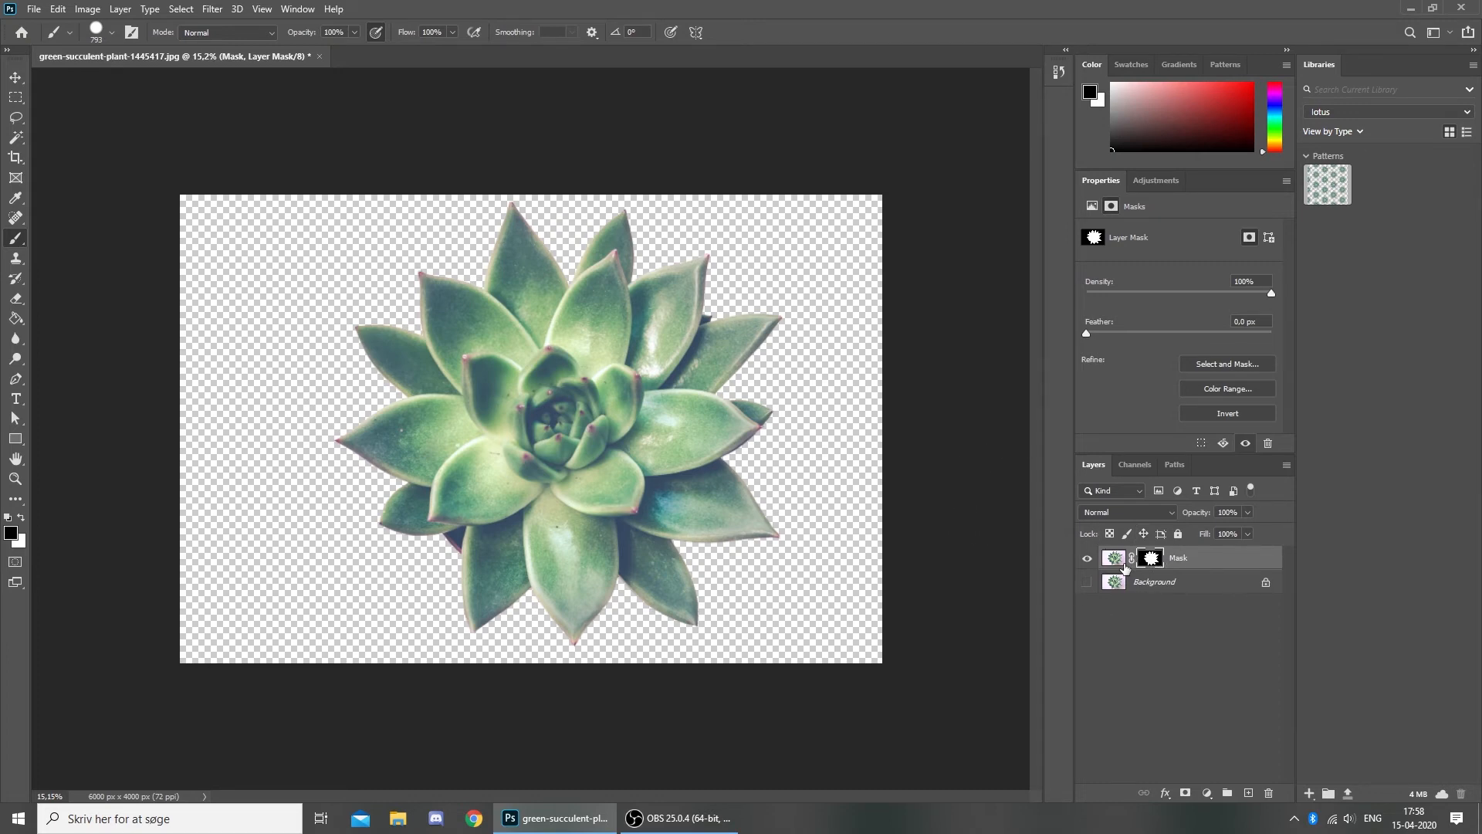
- Make white the foreground colour, paint strokes revealing pink background, then undo them
left_click(20, 516)
mouse_move(380, 529)
left_mouse_down()
mouse_move(337, 503)
mouse_move(409, 258)
left_mouse_up()
mouse_move(514, 213)
left_mouse_down()
mouse_move(813, 291)
mouse_move(772, 200)
mouse_move(986, 576)
mouse_move(839, 473)
left_mouse_up()
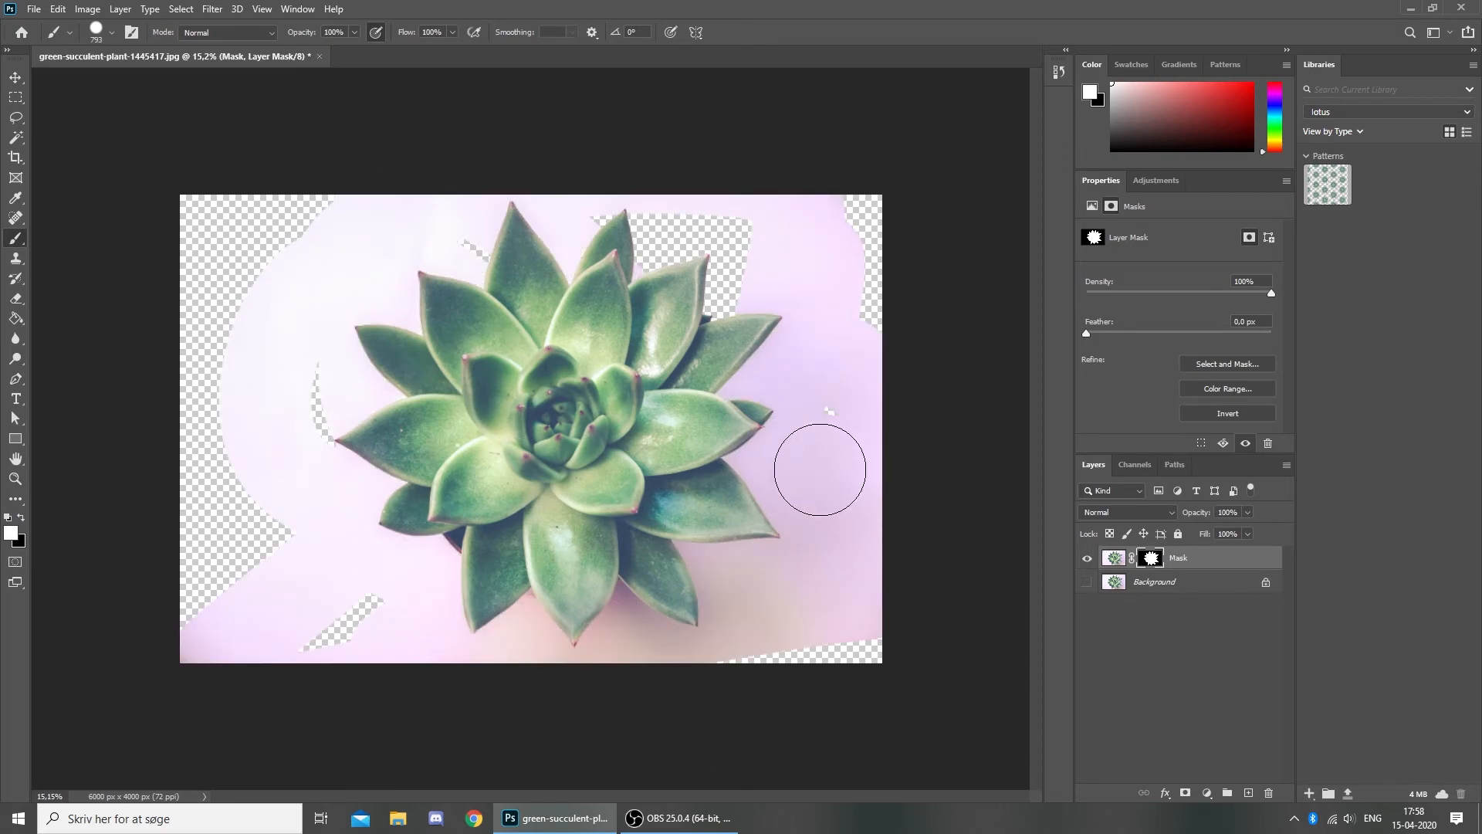
key("ctrl+z")
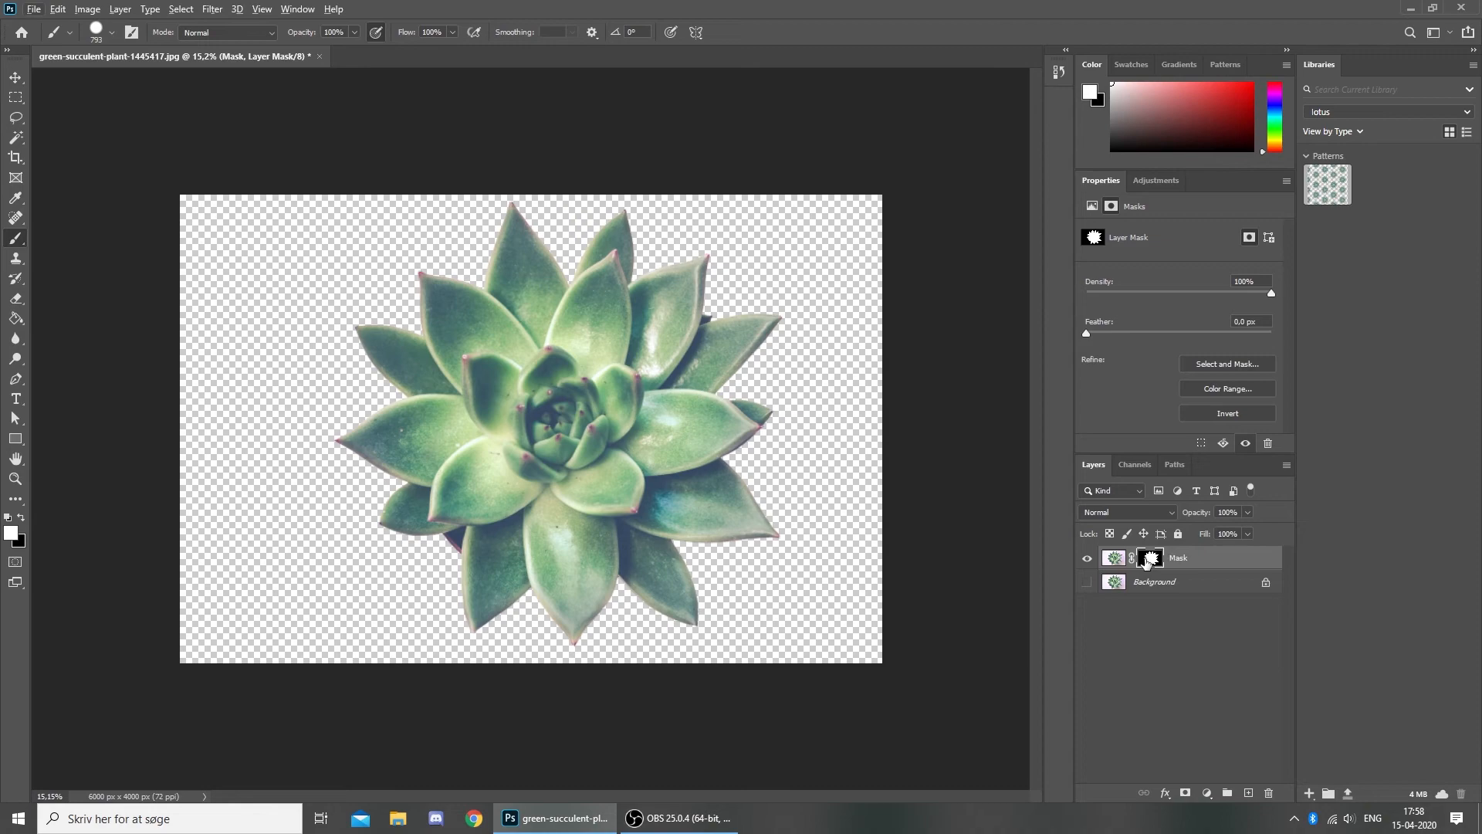
- Invert the mask, undo a diagonal test stroke, restore the mask, and select the Move tool
key("ctrl+i")
mouse_move(803, 328)
left_mouse_down()
mouse_move(260, 642)
mouse_move(659, 330)
mouse_move(502, 463)
mouse_move(595, 248)
mouse_move(383, 589)
mouse_move(690, 538)
mouse_move(677, 701)
left_mouse_up()
key("ctrl+z")
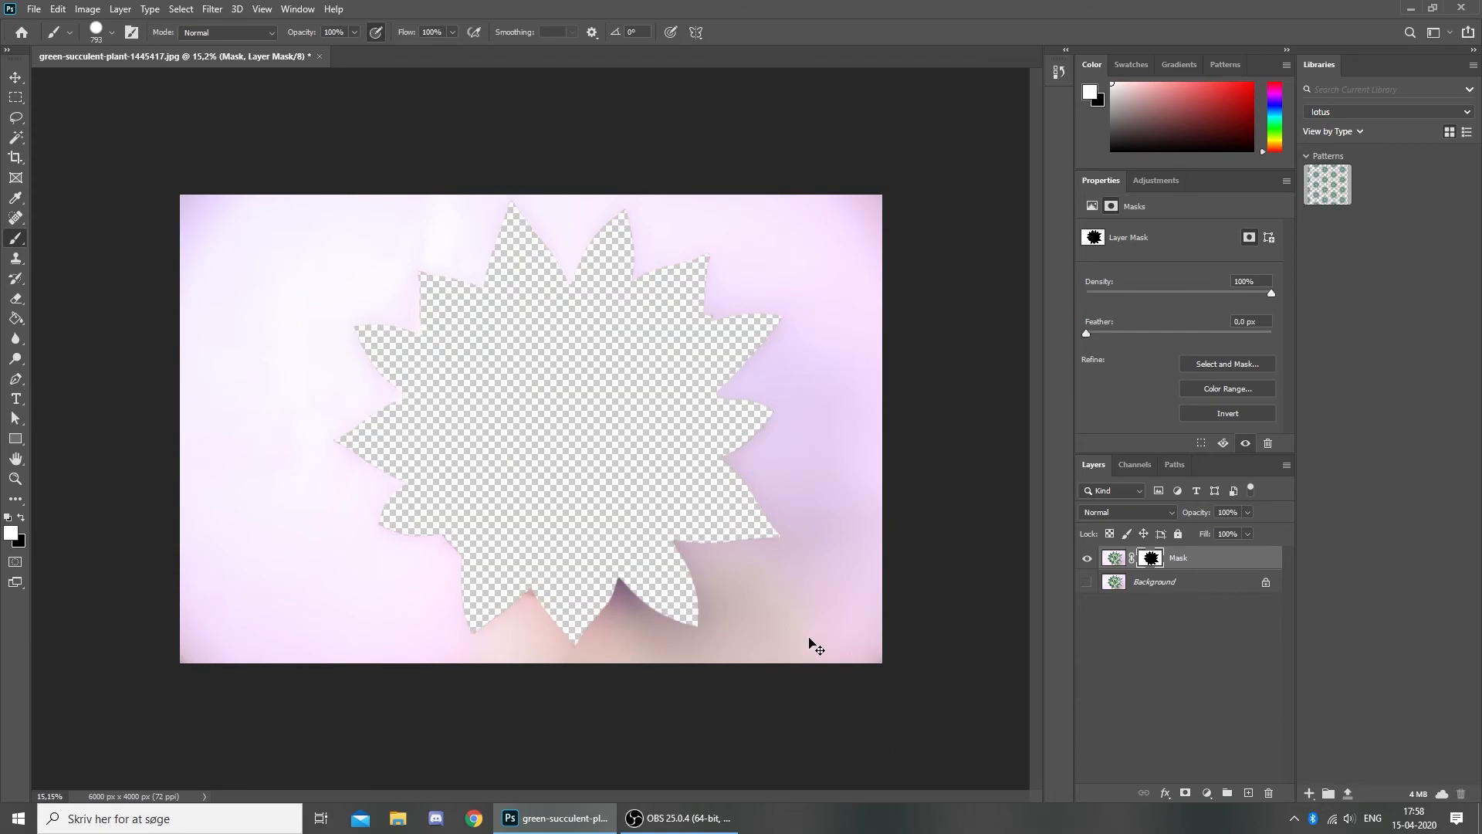
key("ctrl+i")
key("v")
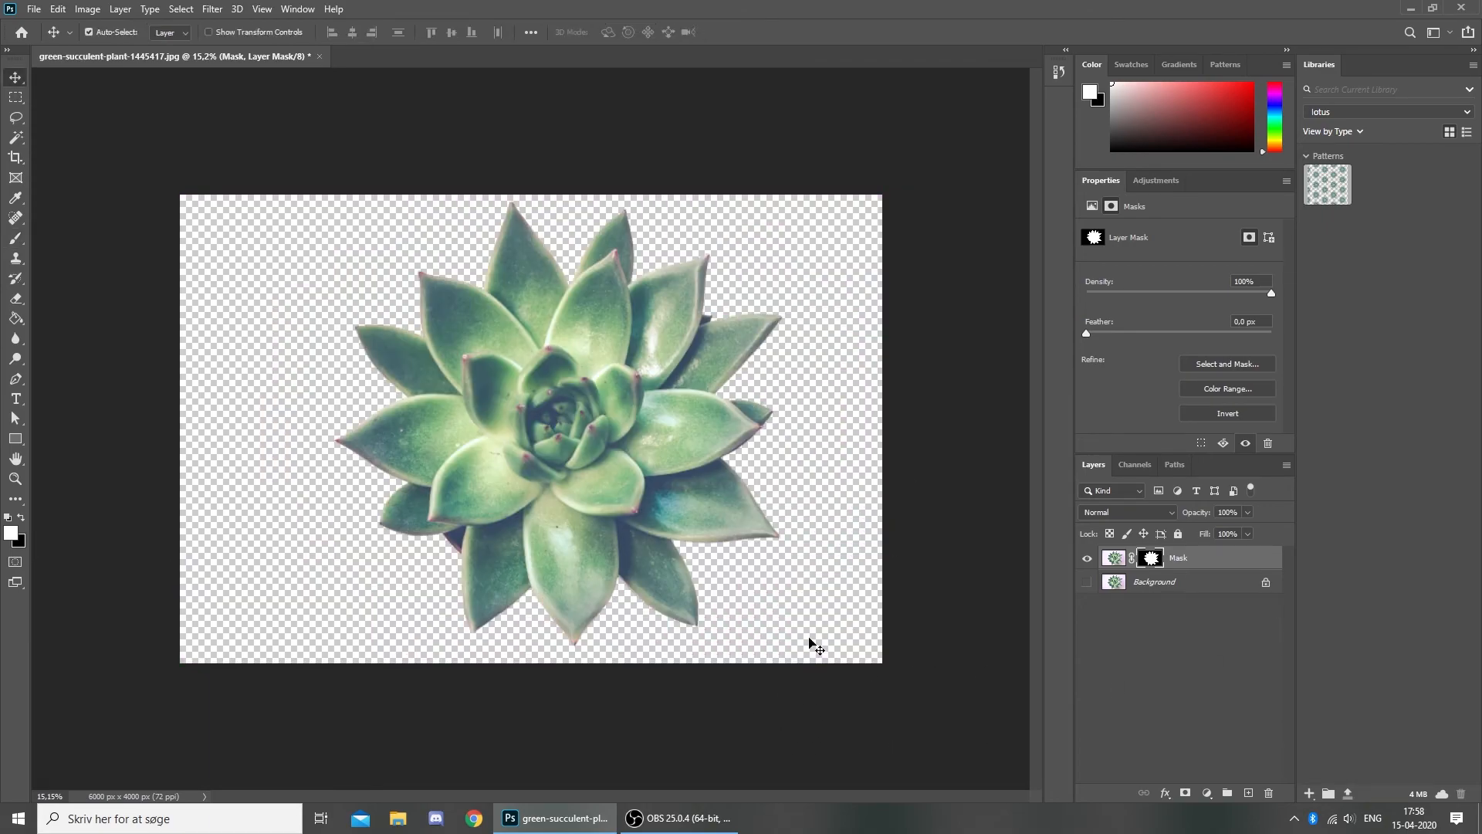